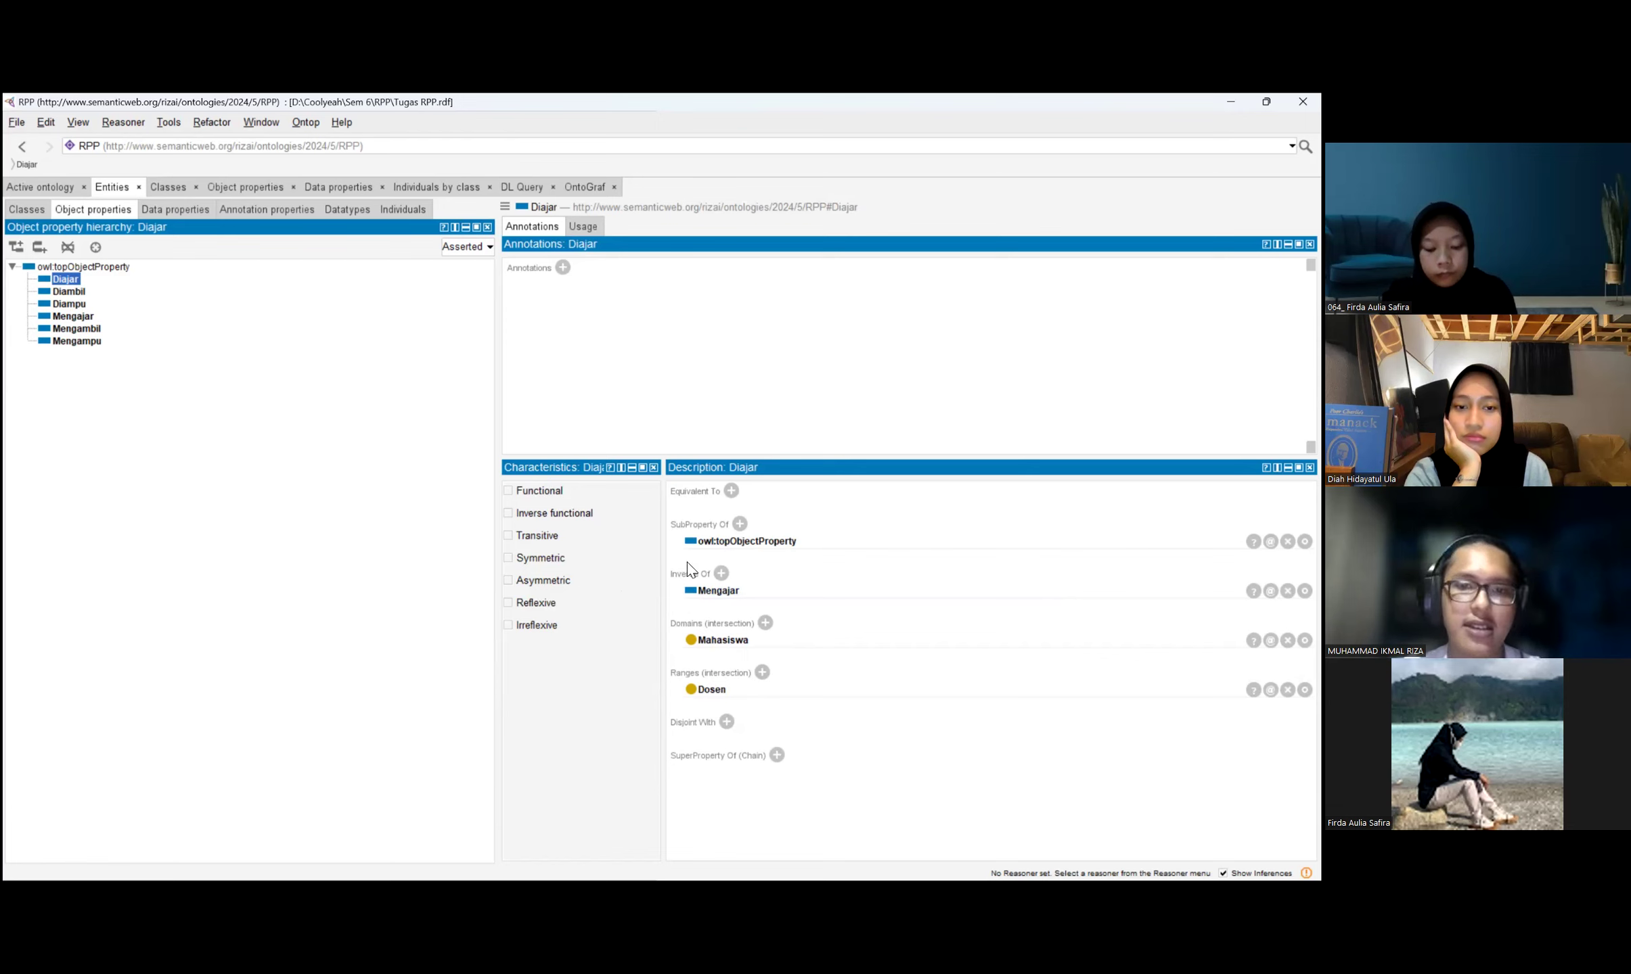
Examine the inverse, domain and range of the object properties Mengajar, Diambil, Diampu and Mengampu.
left_click(72, 316)
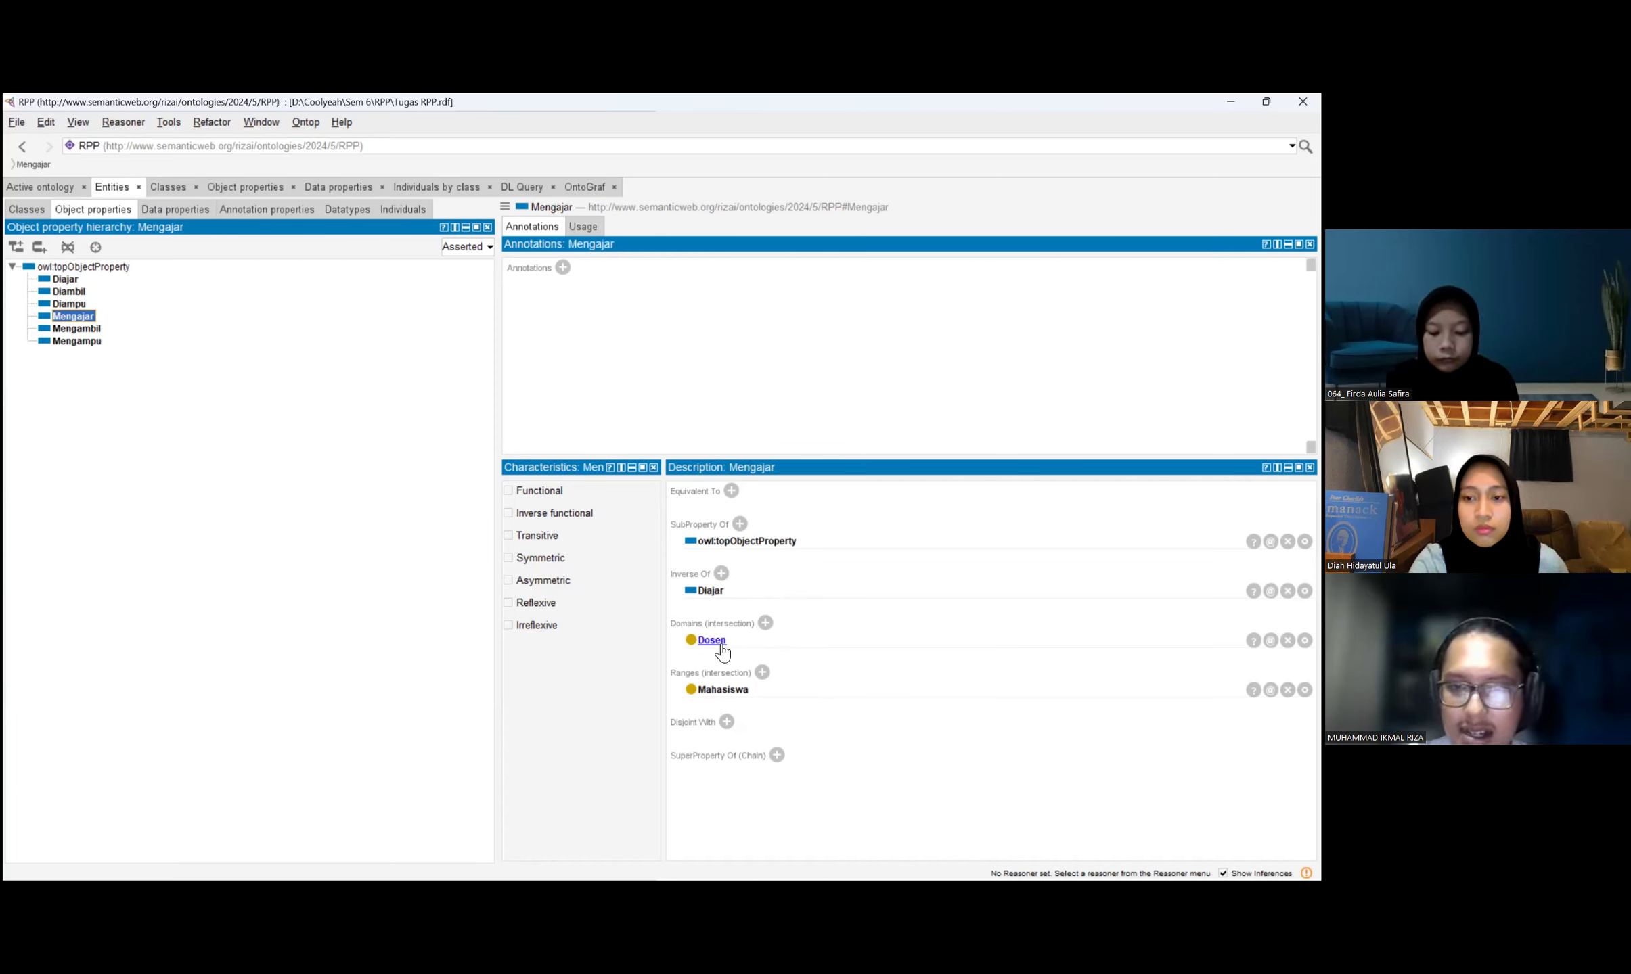
left_click(69, 292)
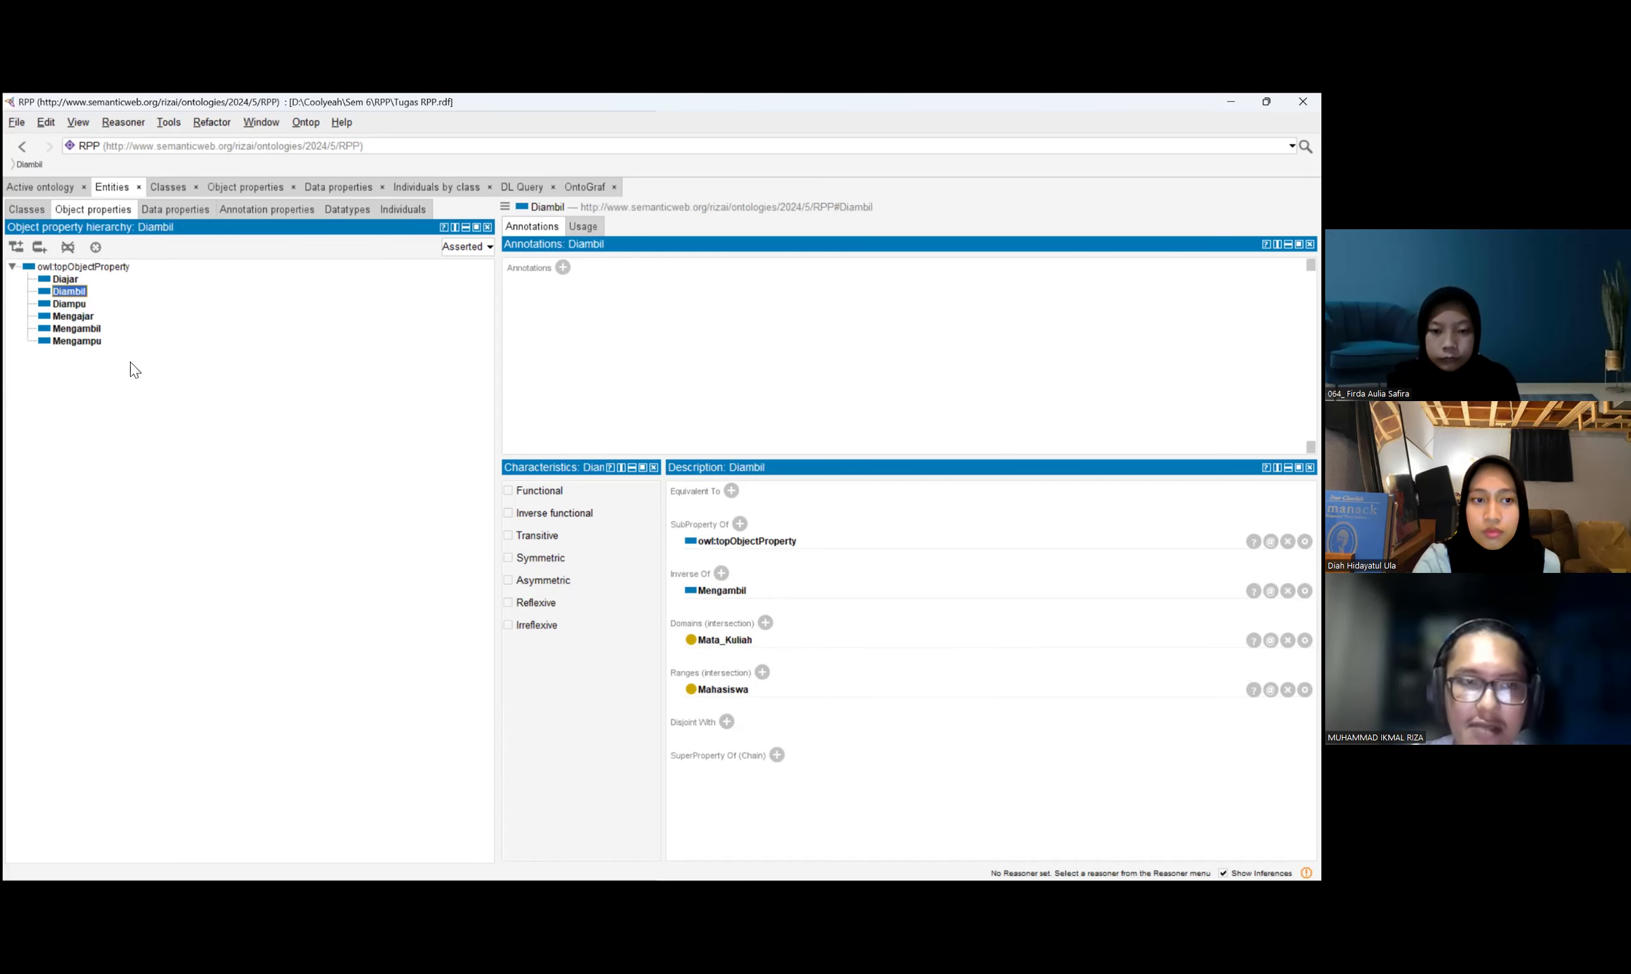
left_click(79, 306)
left_click(77, 341)
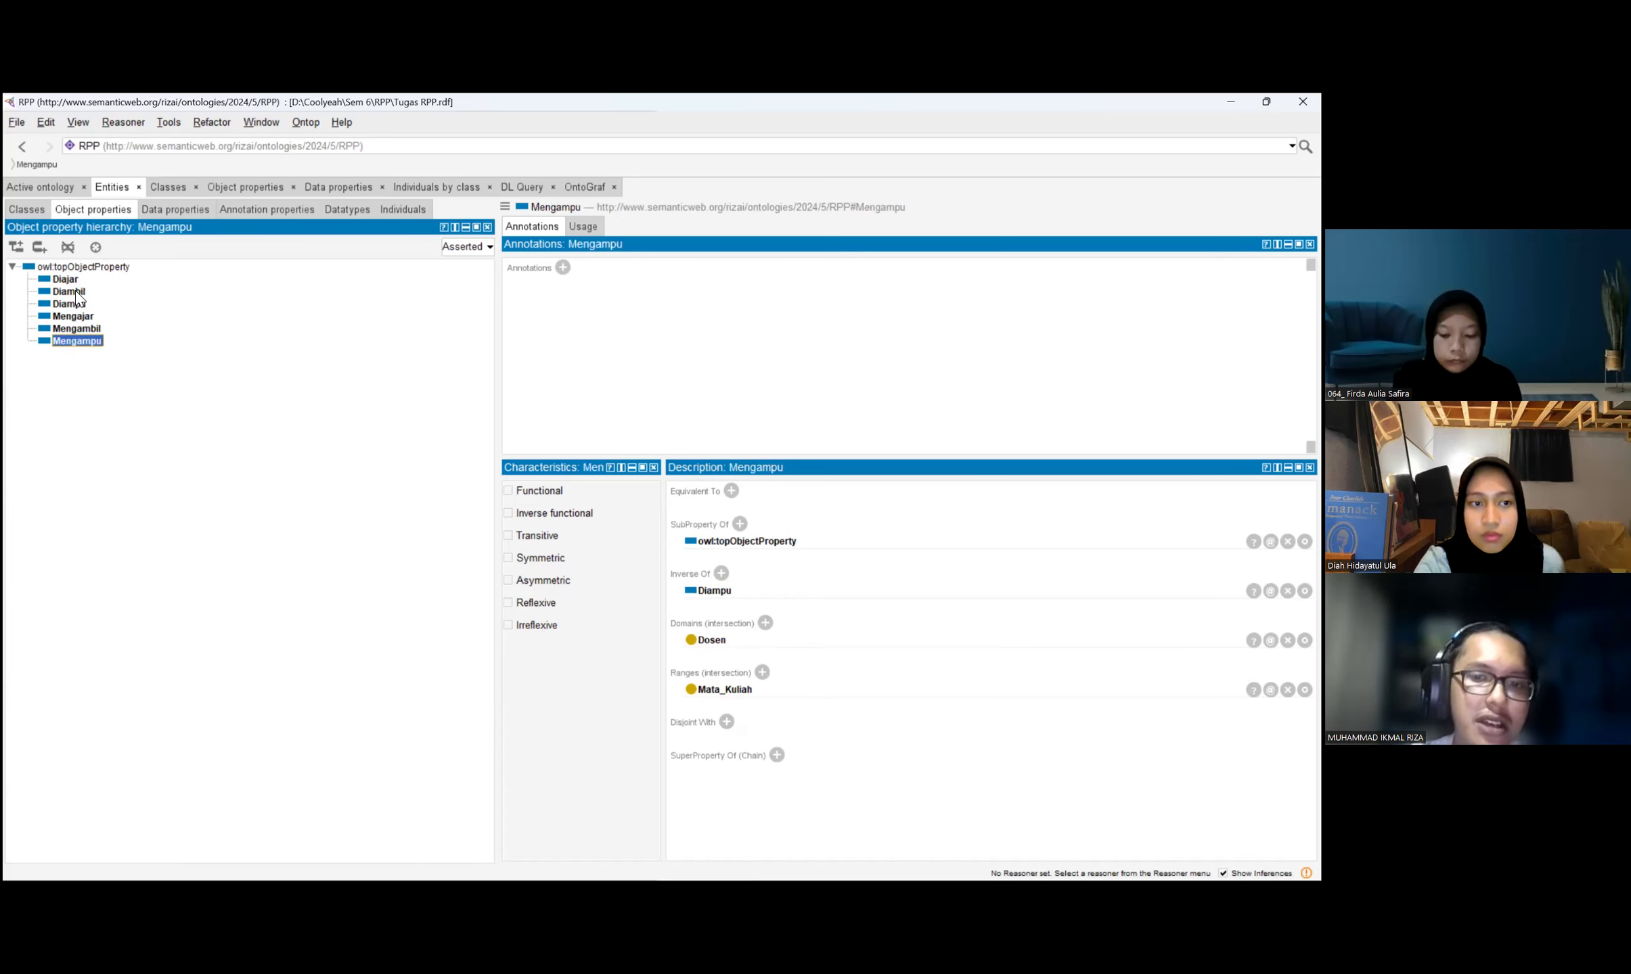
left_click(77, 293)
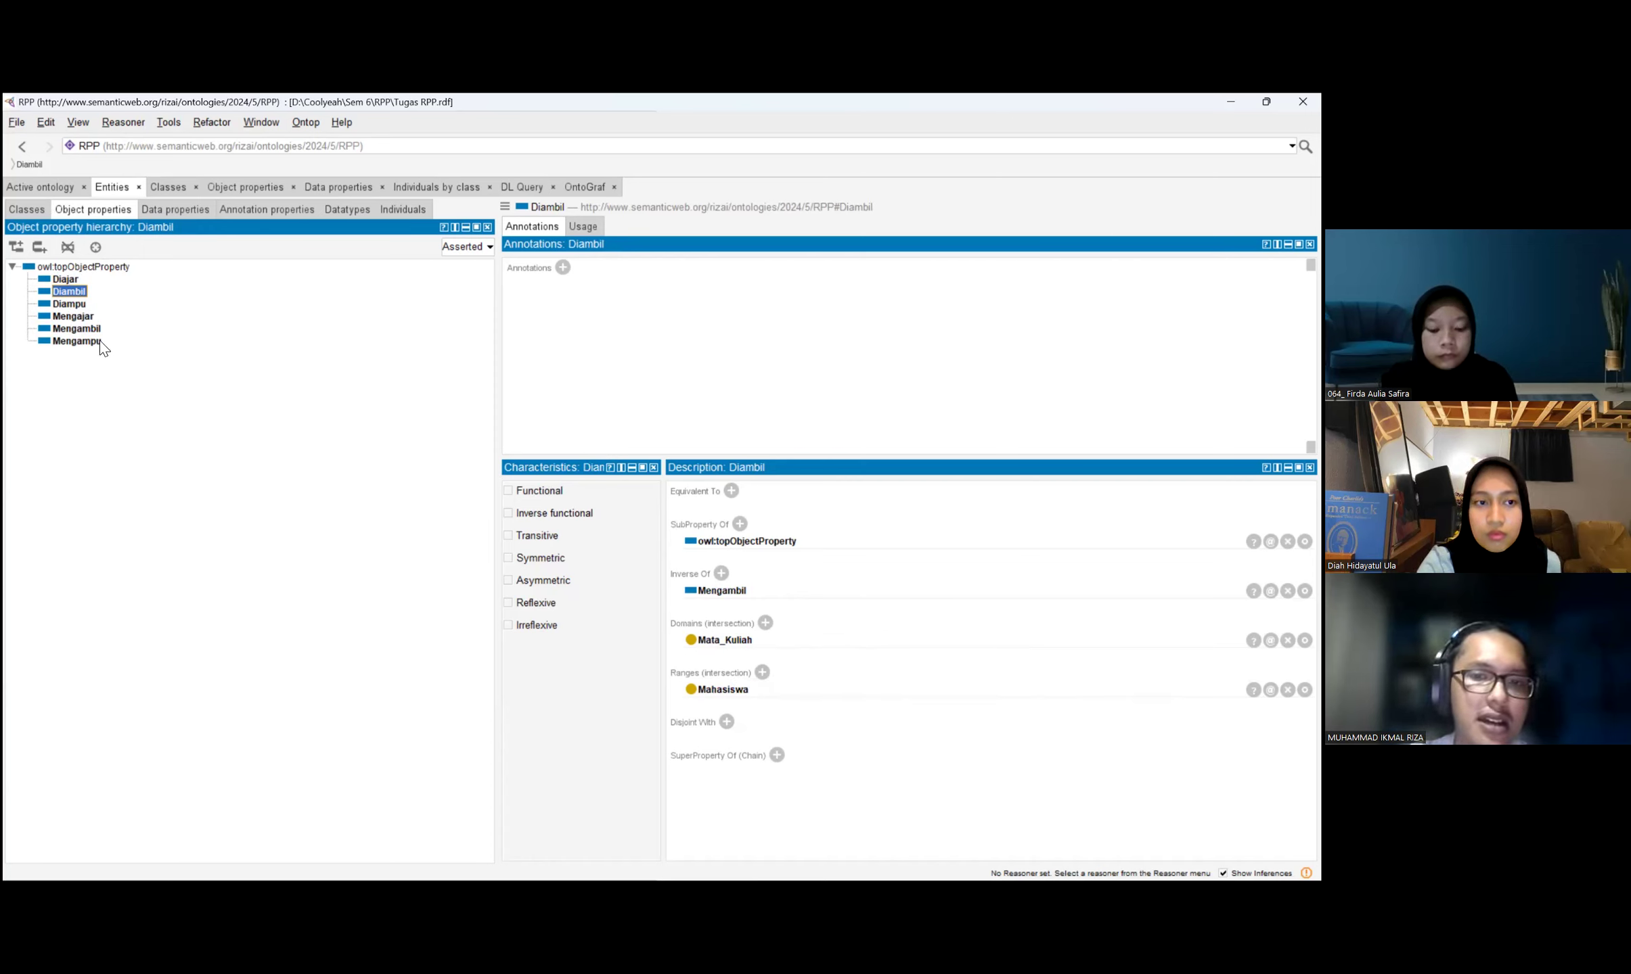
left_click(71, 304)
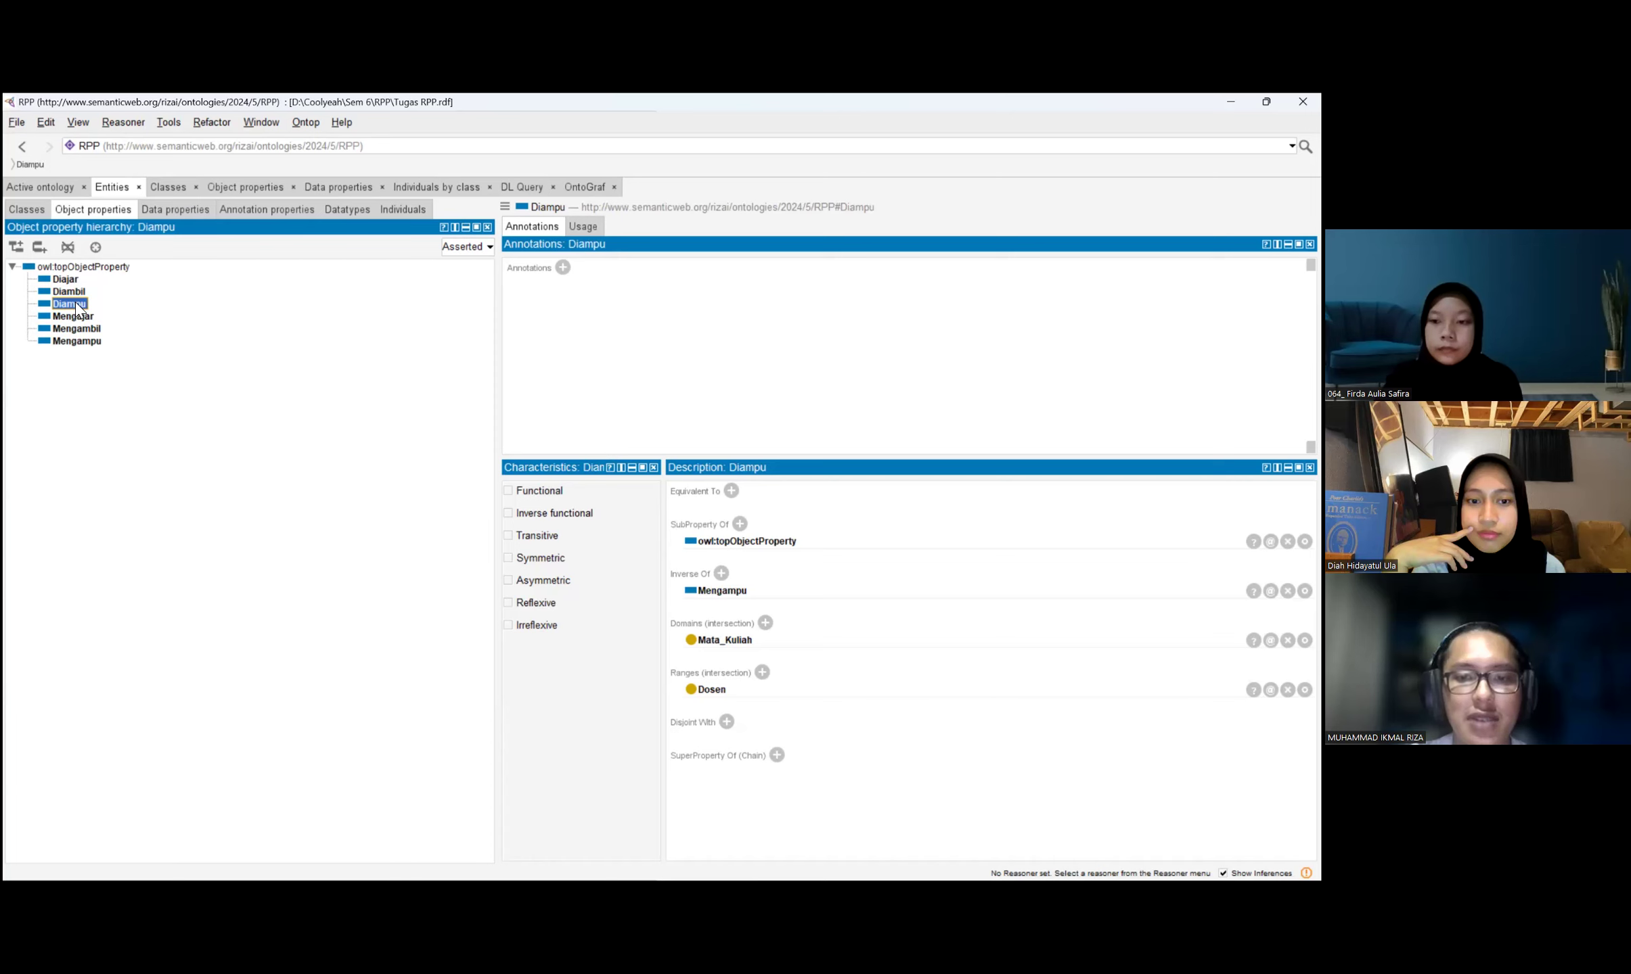
left_click(86, 345)
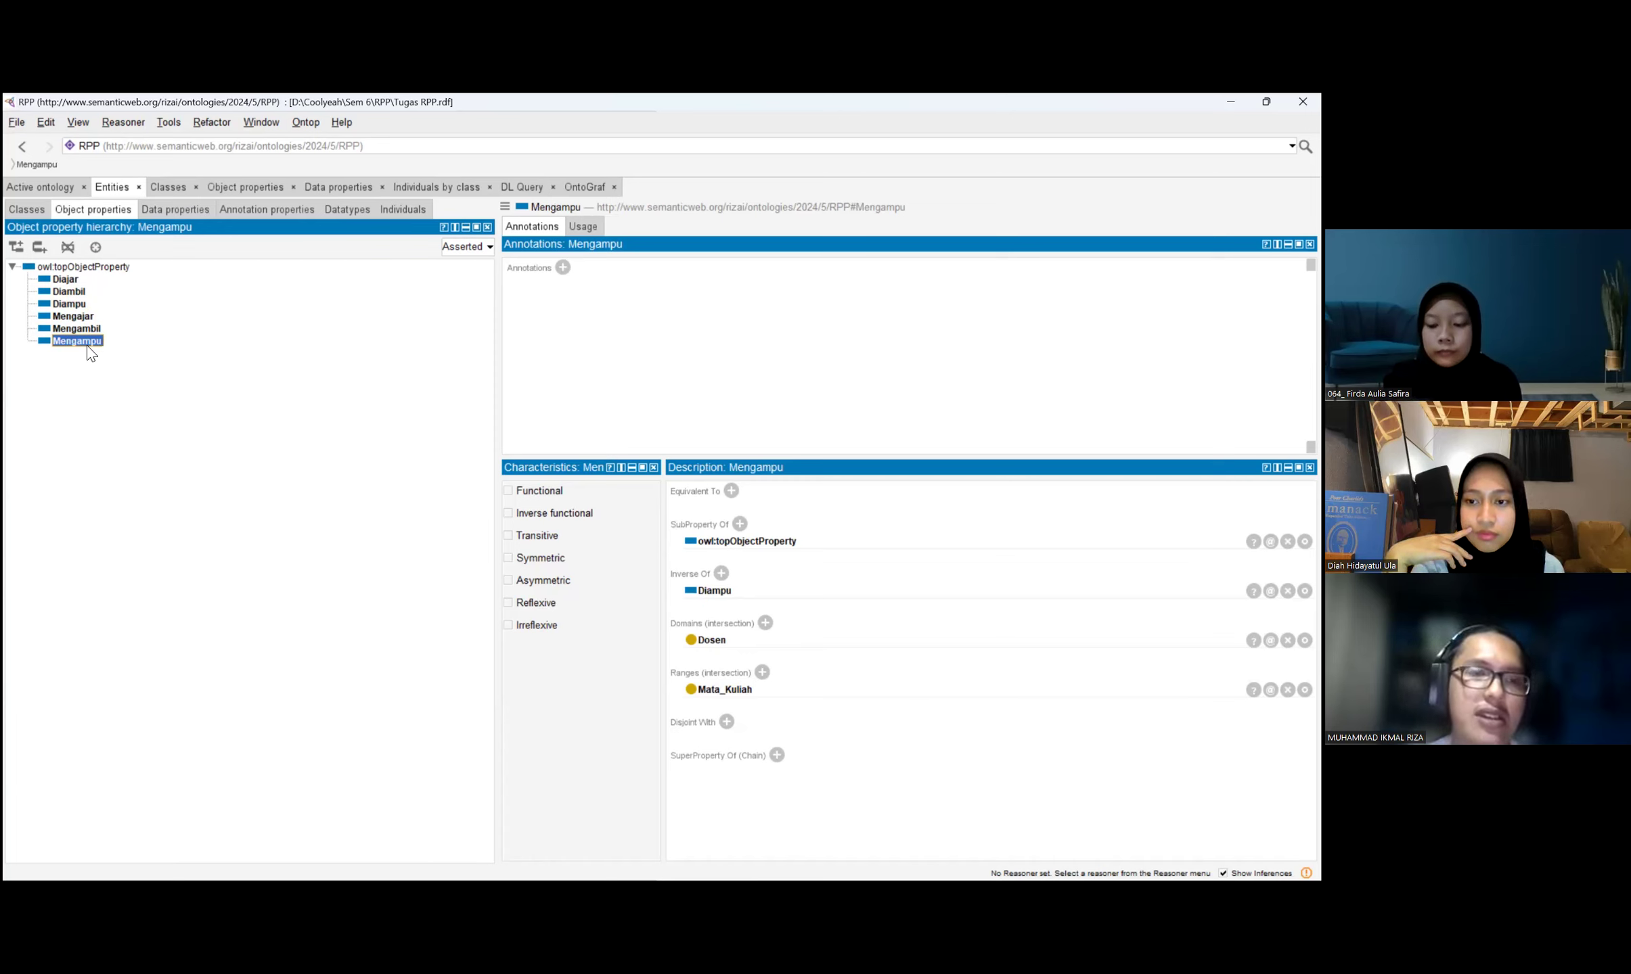
Compare the data property hierarchy with the class hierarchy of the RPP ontology.
left_click(175, 209)
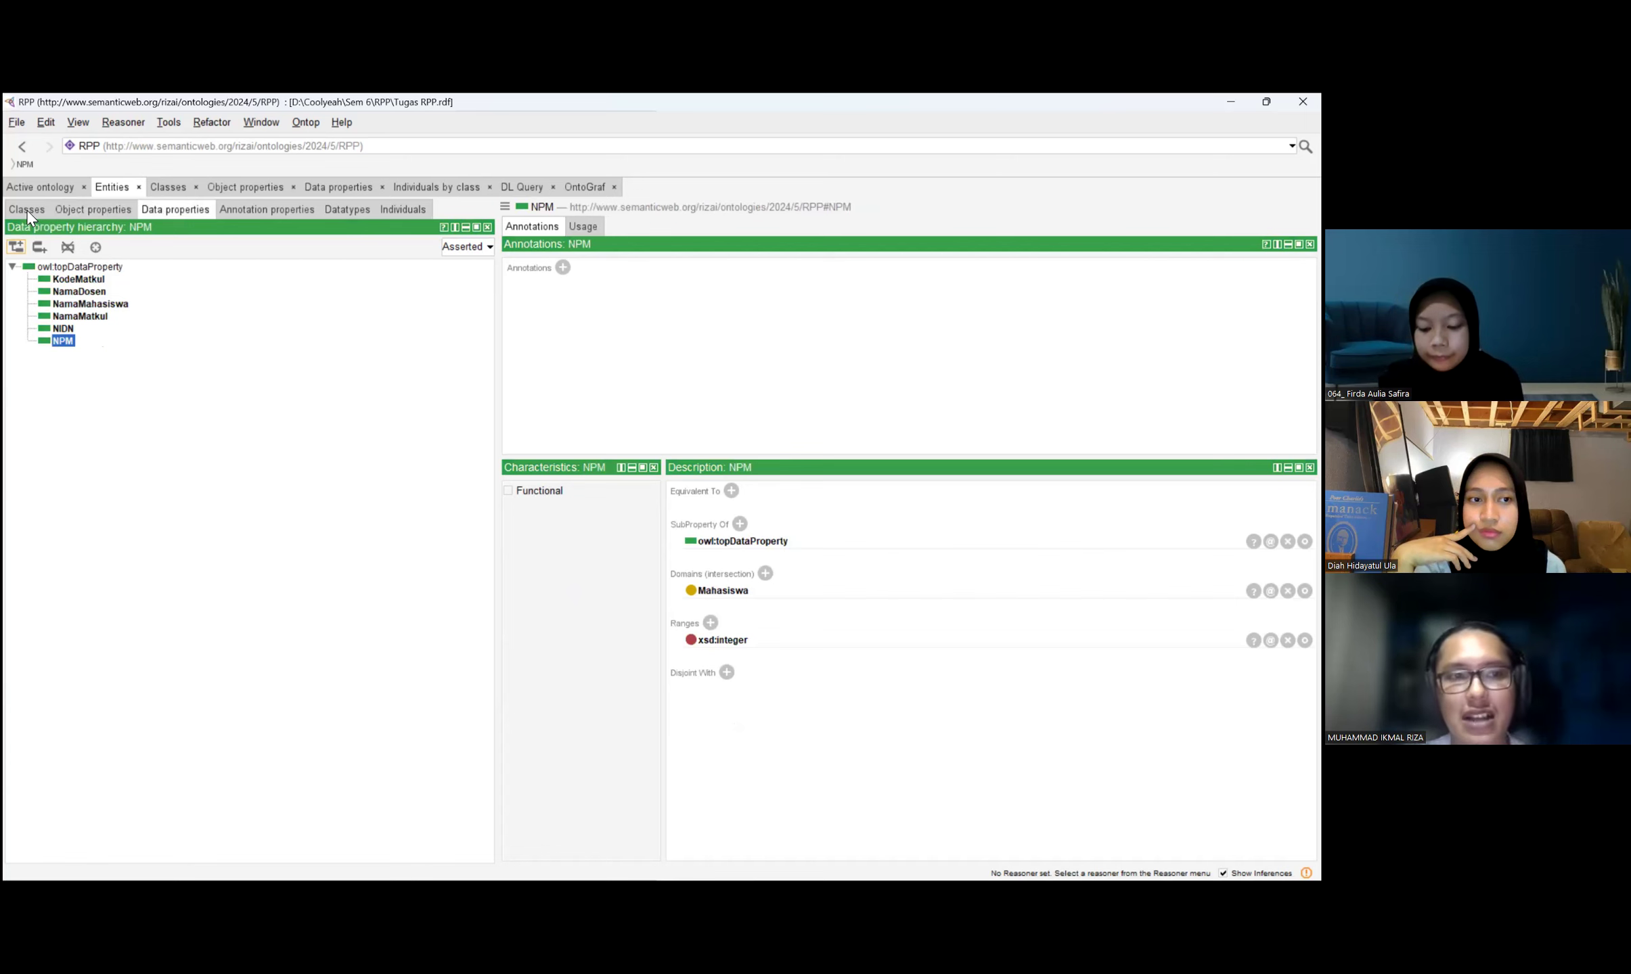
left_click(28, 211)
left_click(156, 212)
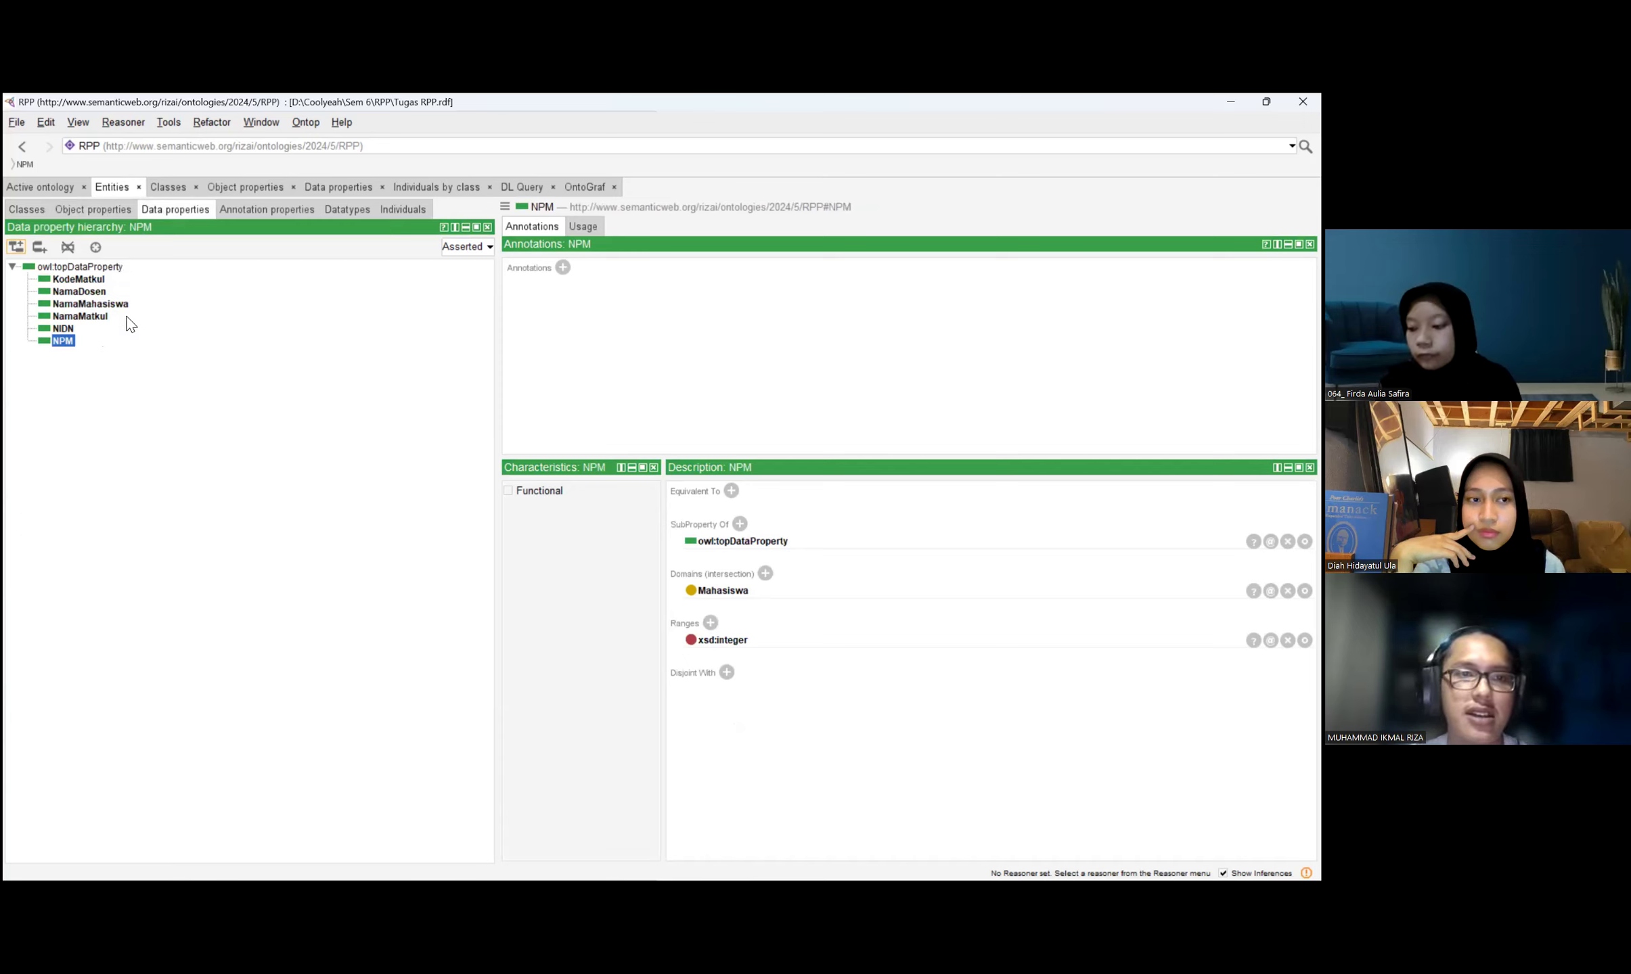
left_click(39, 210)
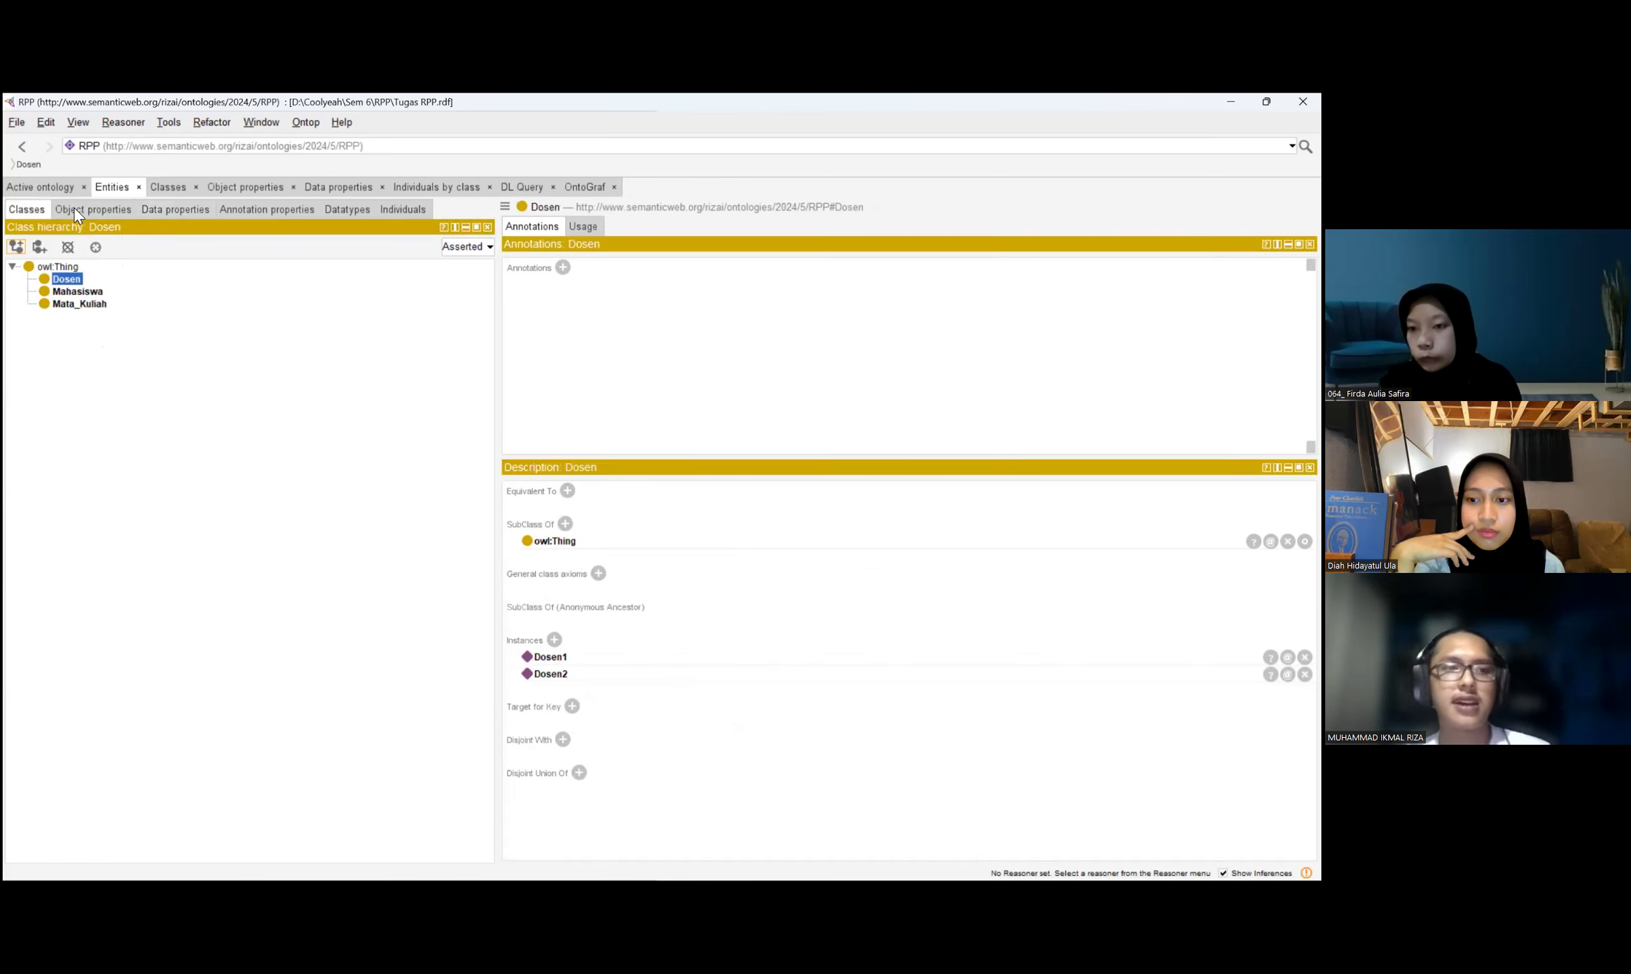
left_click(157, 209)
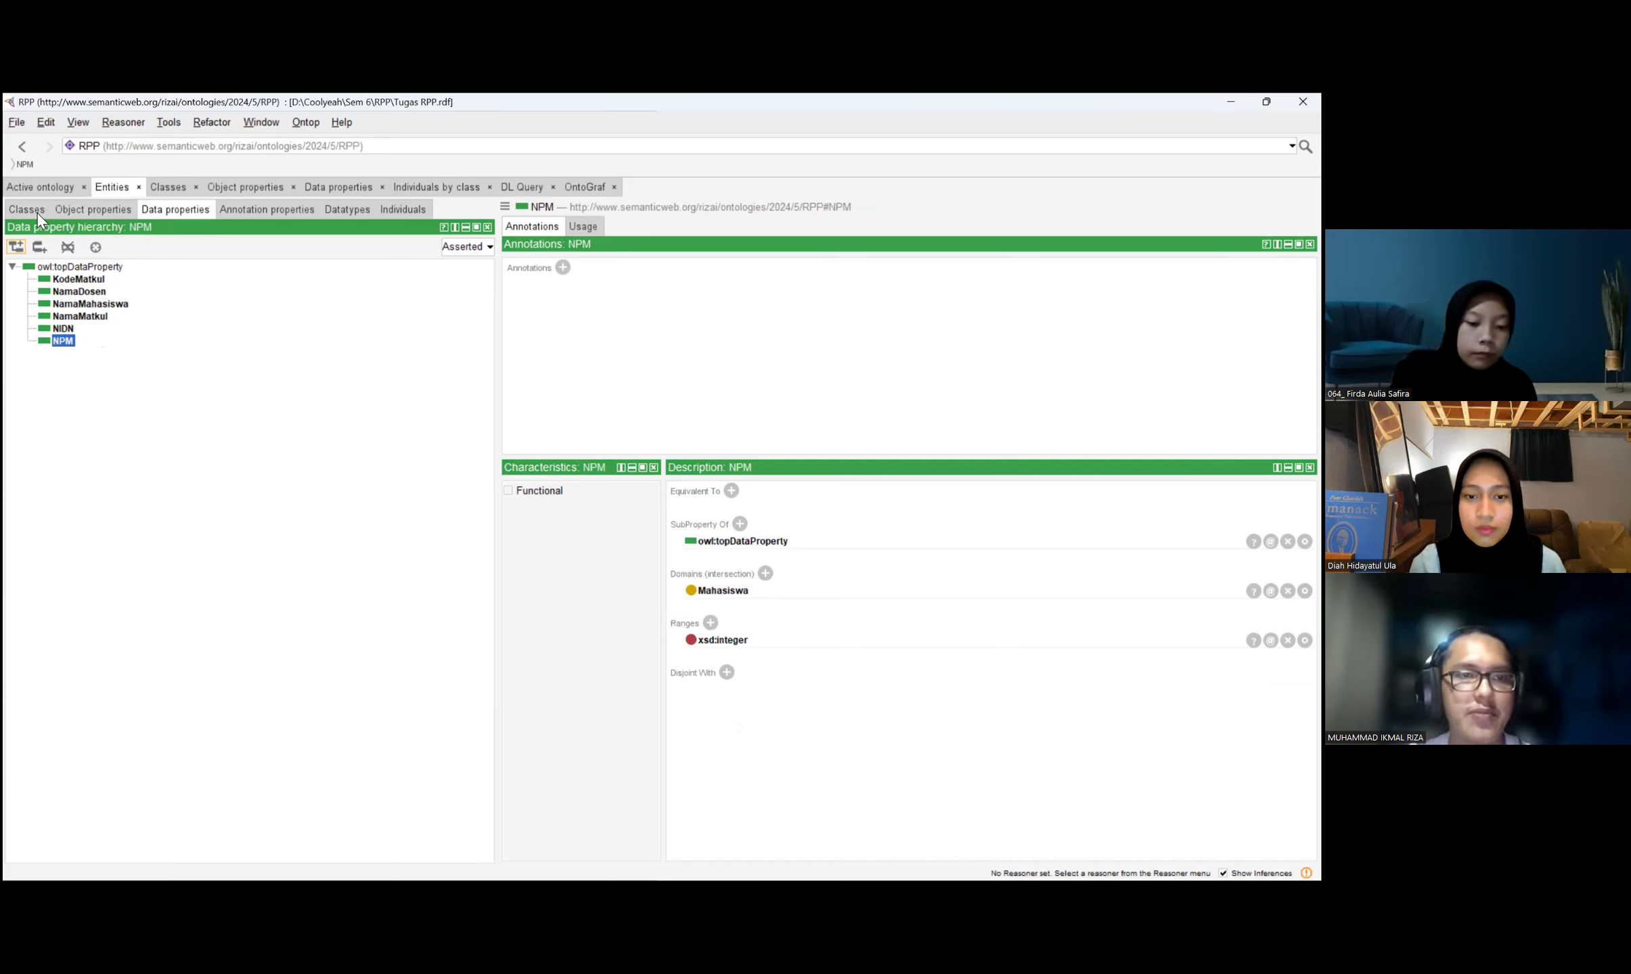
Examine the domains and ranges of the data properties KodeMatkul, NamaDosen, NamaMahasiswa, NamaMatkul and NIDN.
left_click(73, 280)
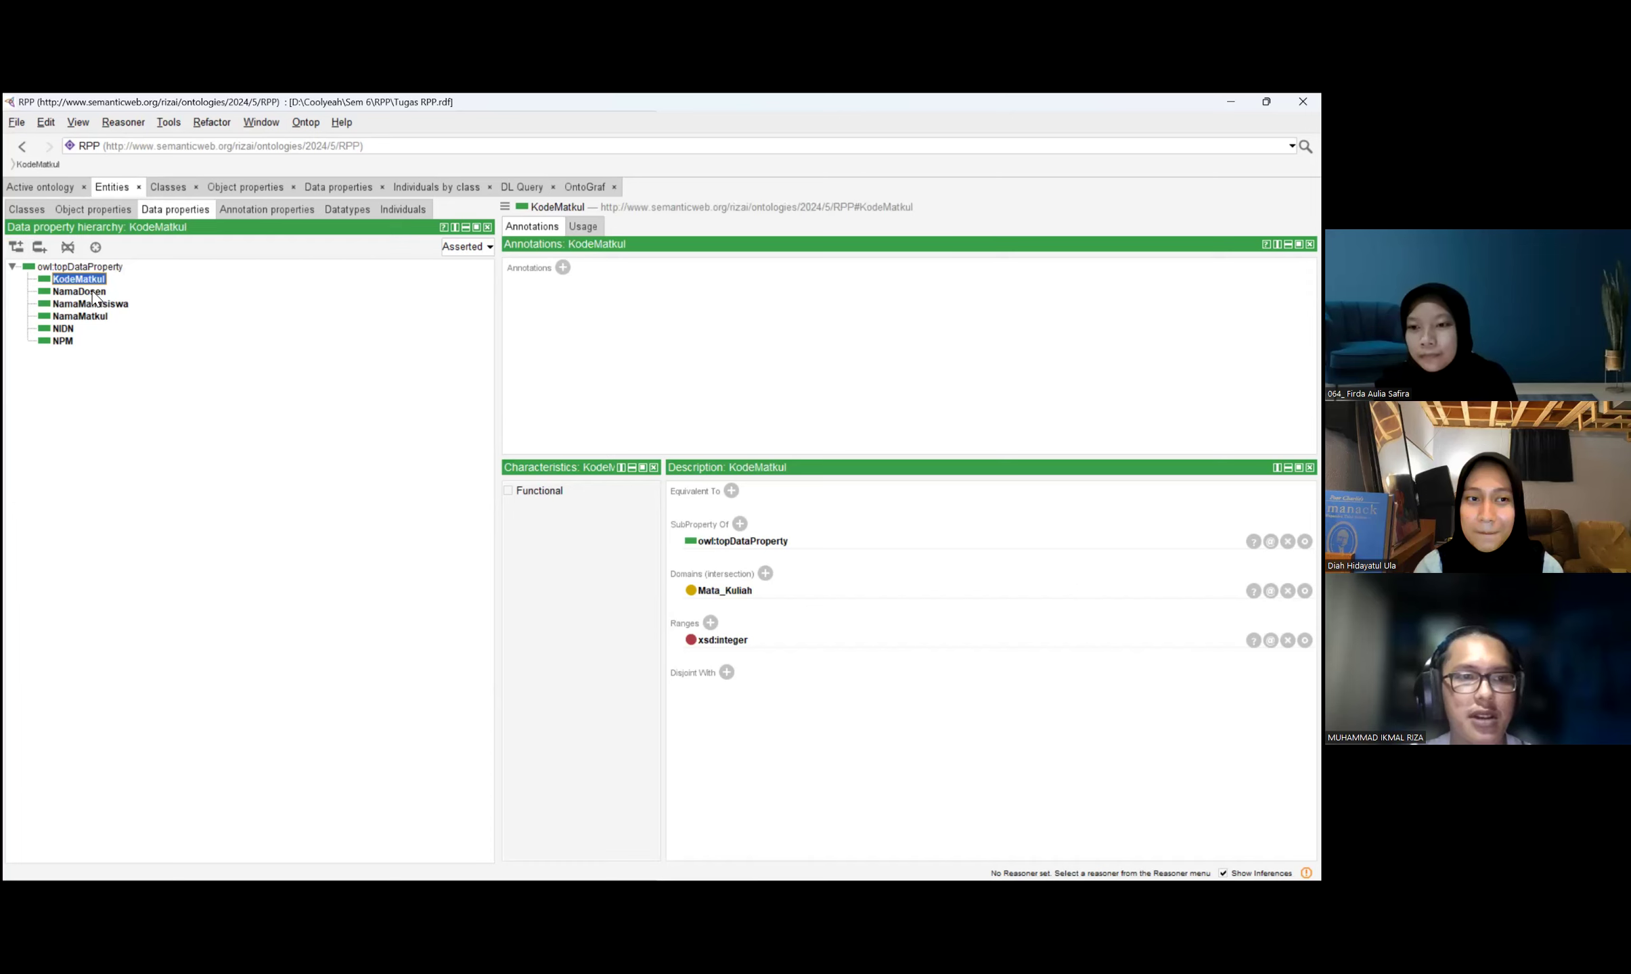
left_click(94, 292)
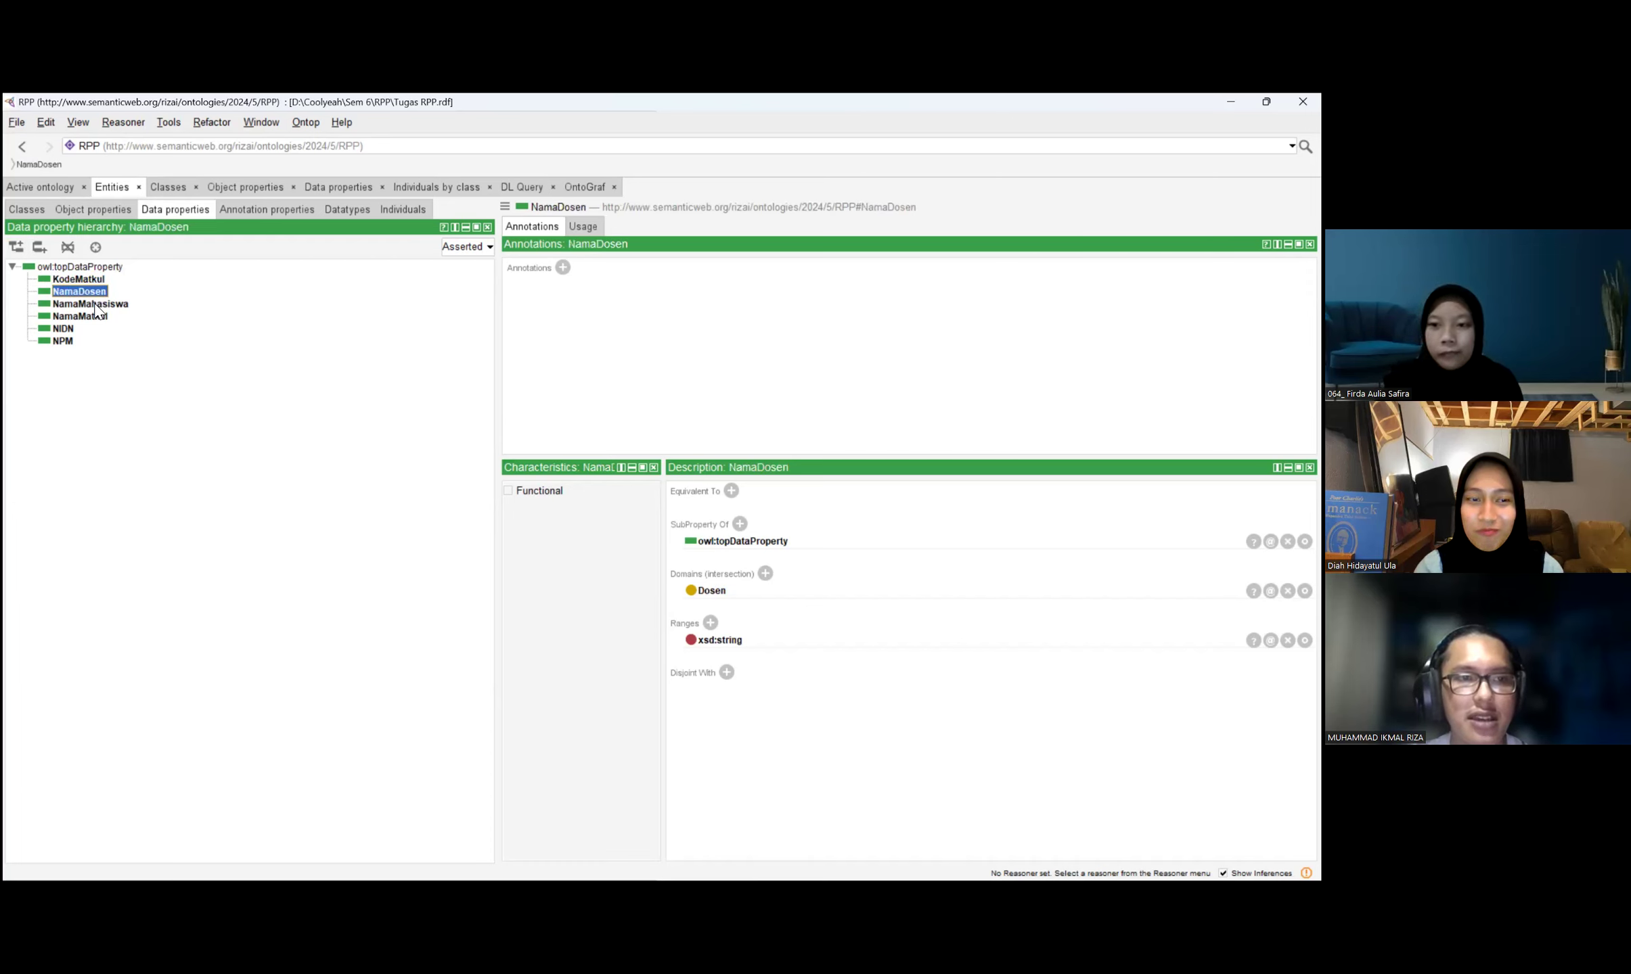
left_click(95, 306)
left_click(95, 317)
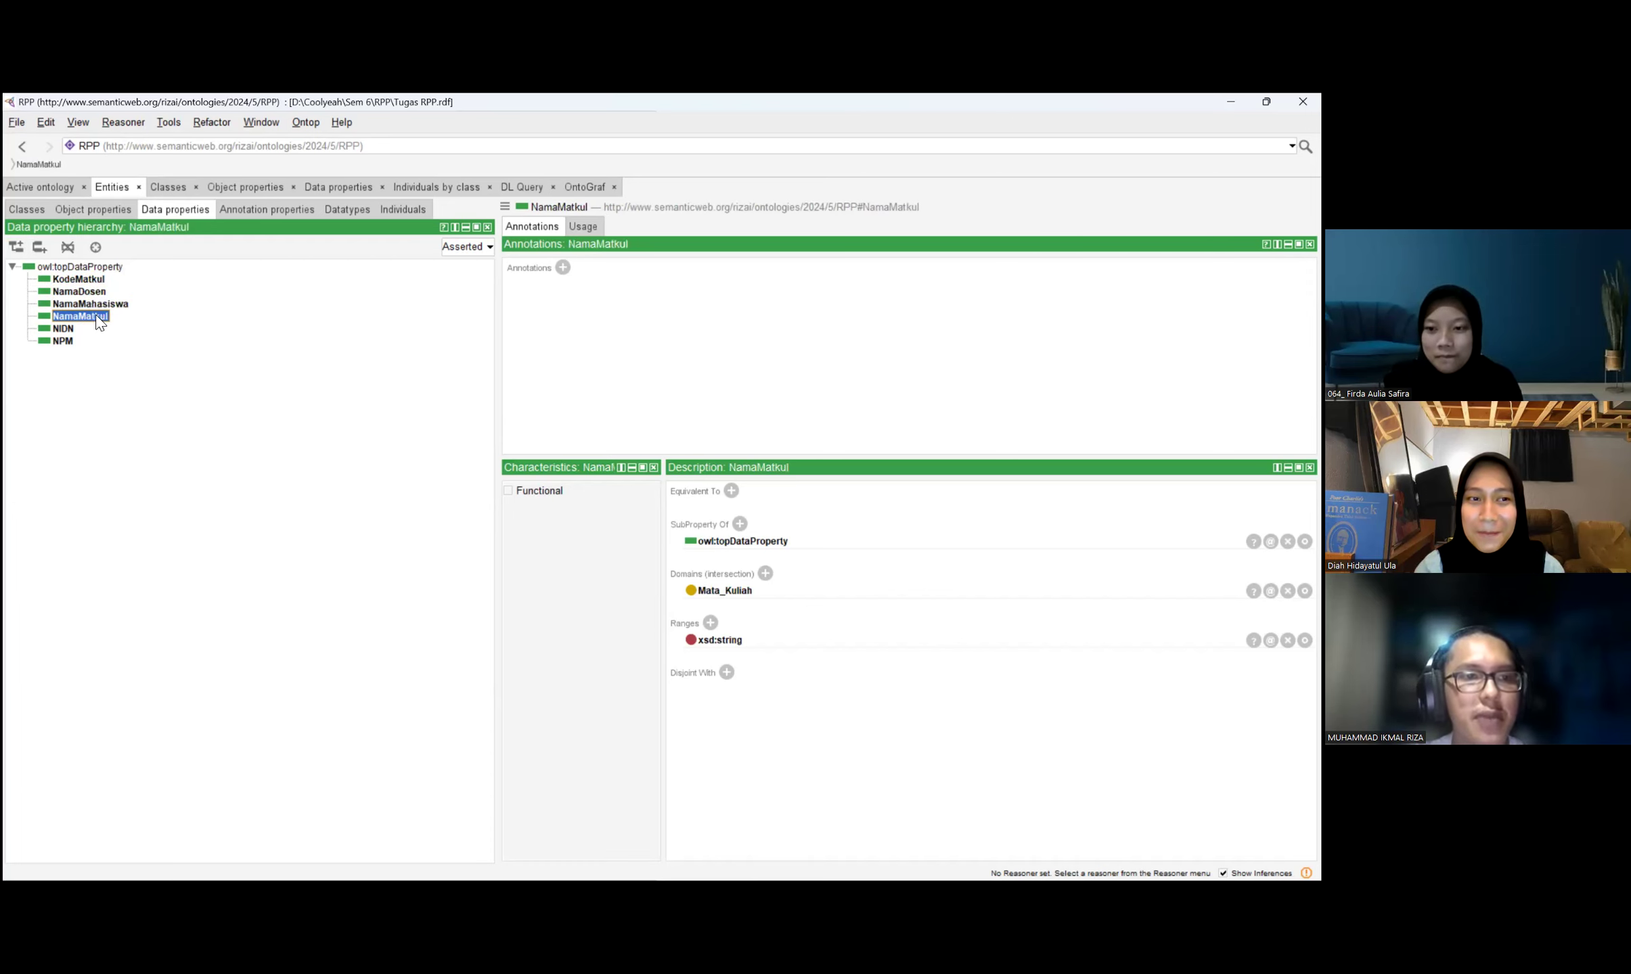
left_click(66, 330)
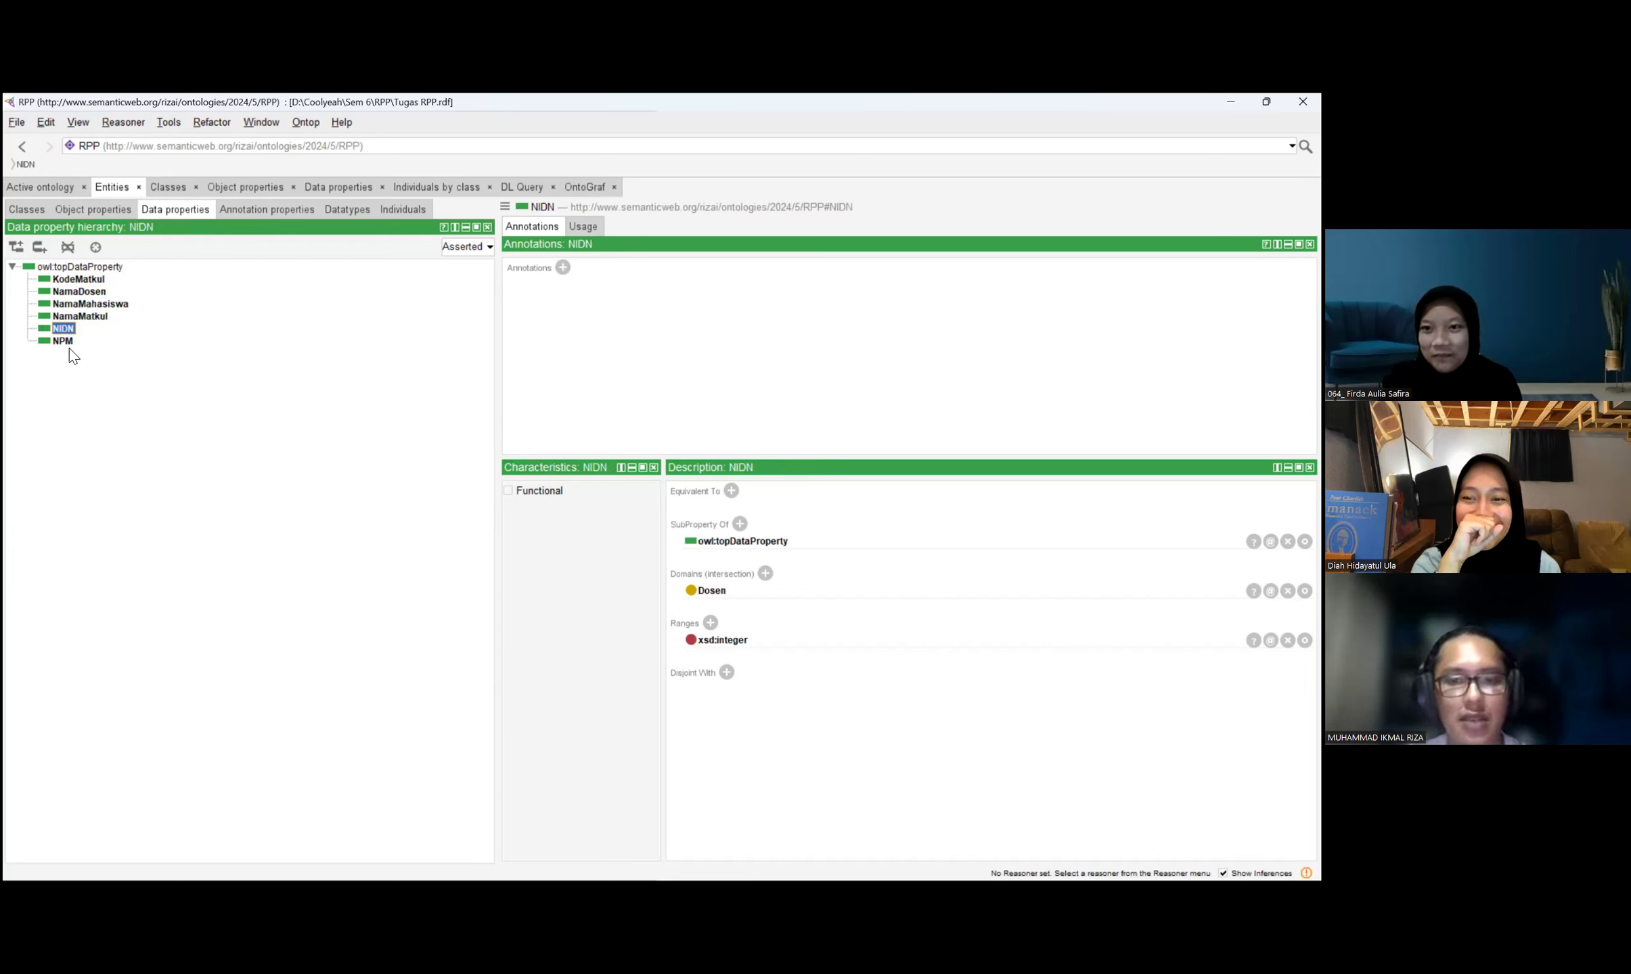
left_click(72, 281)
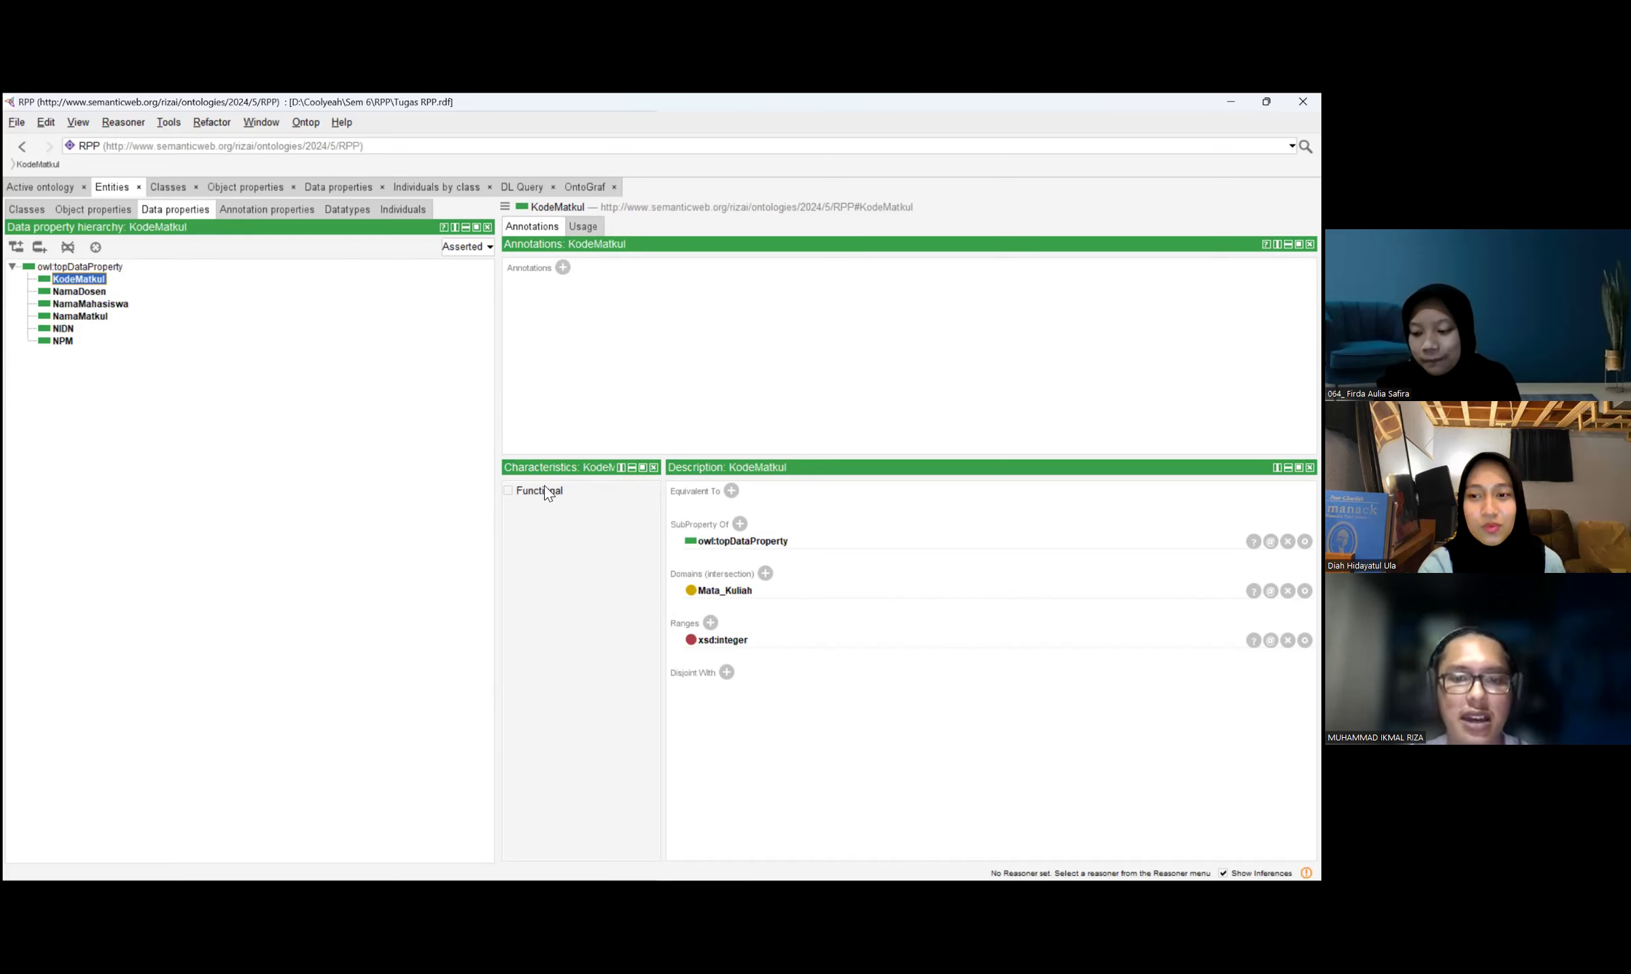
left_click(94, 303)
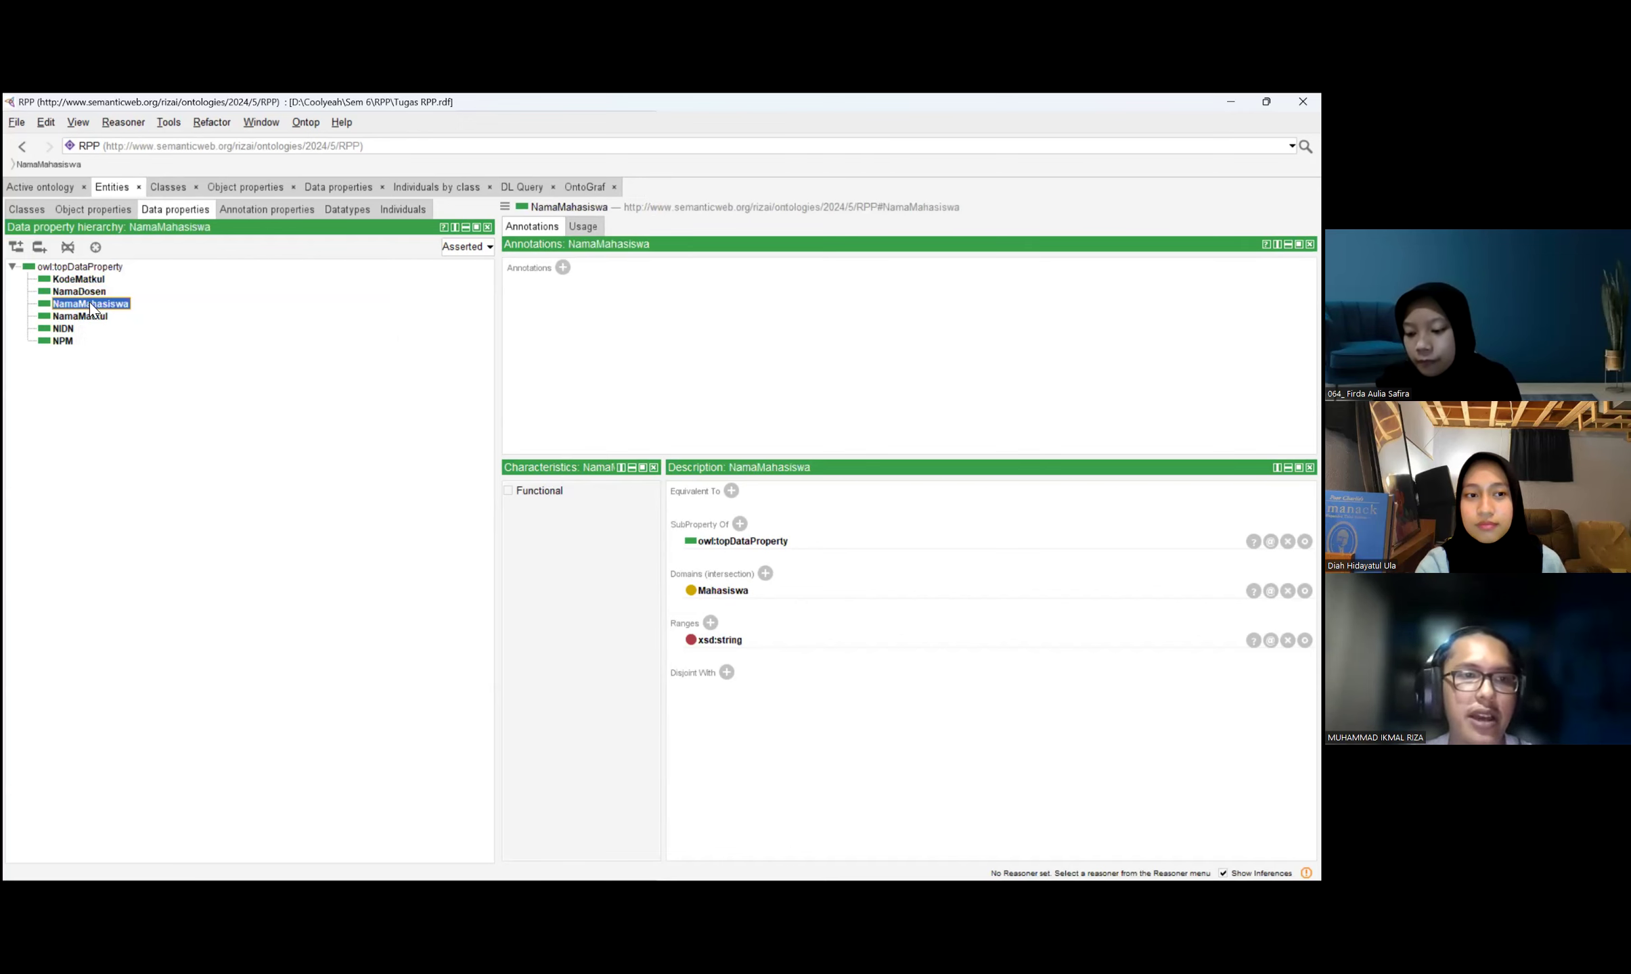
left_click(97, 316)
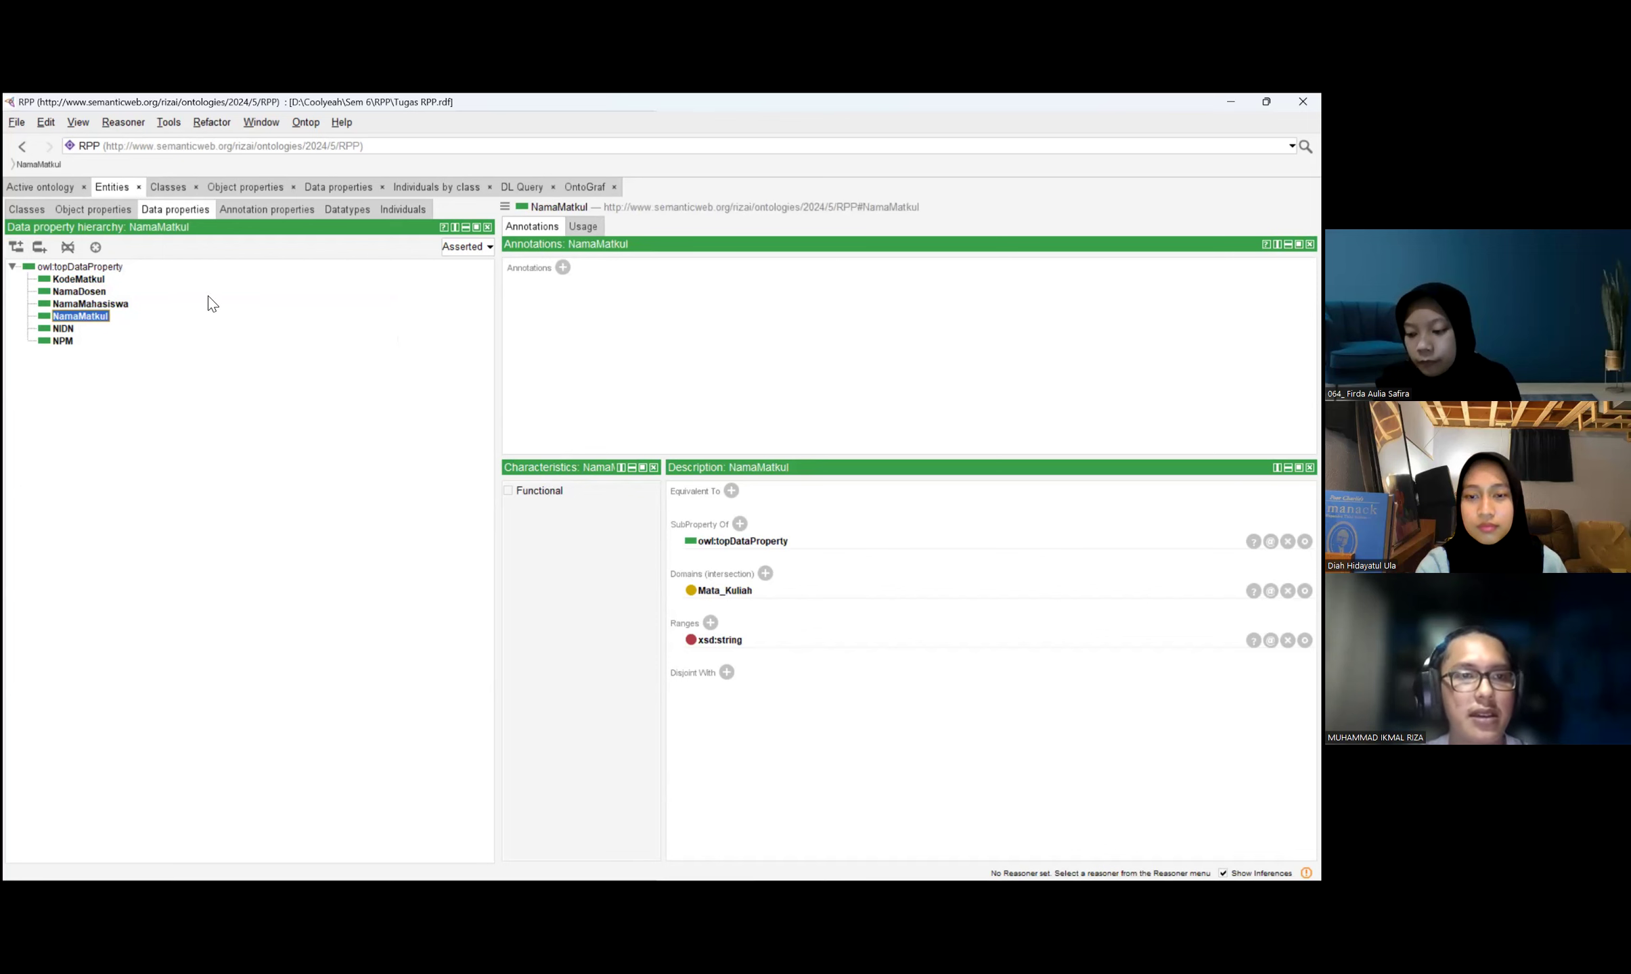
Look through the ontology's annotation properties, datatypes, data properties and list of individuals.
left_click(236, 215)
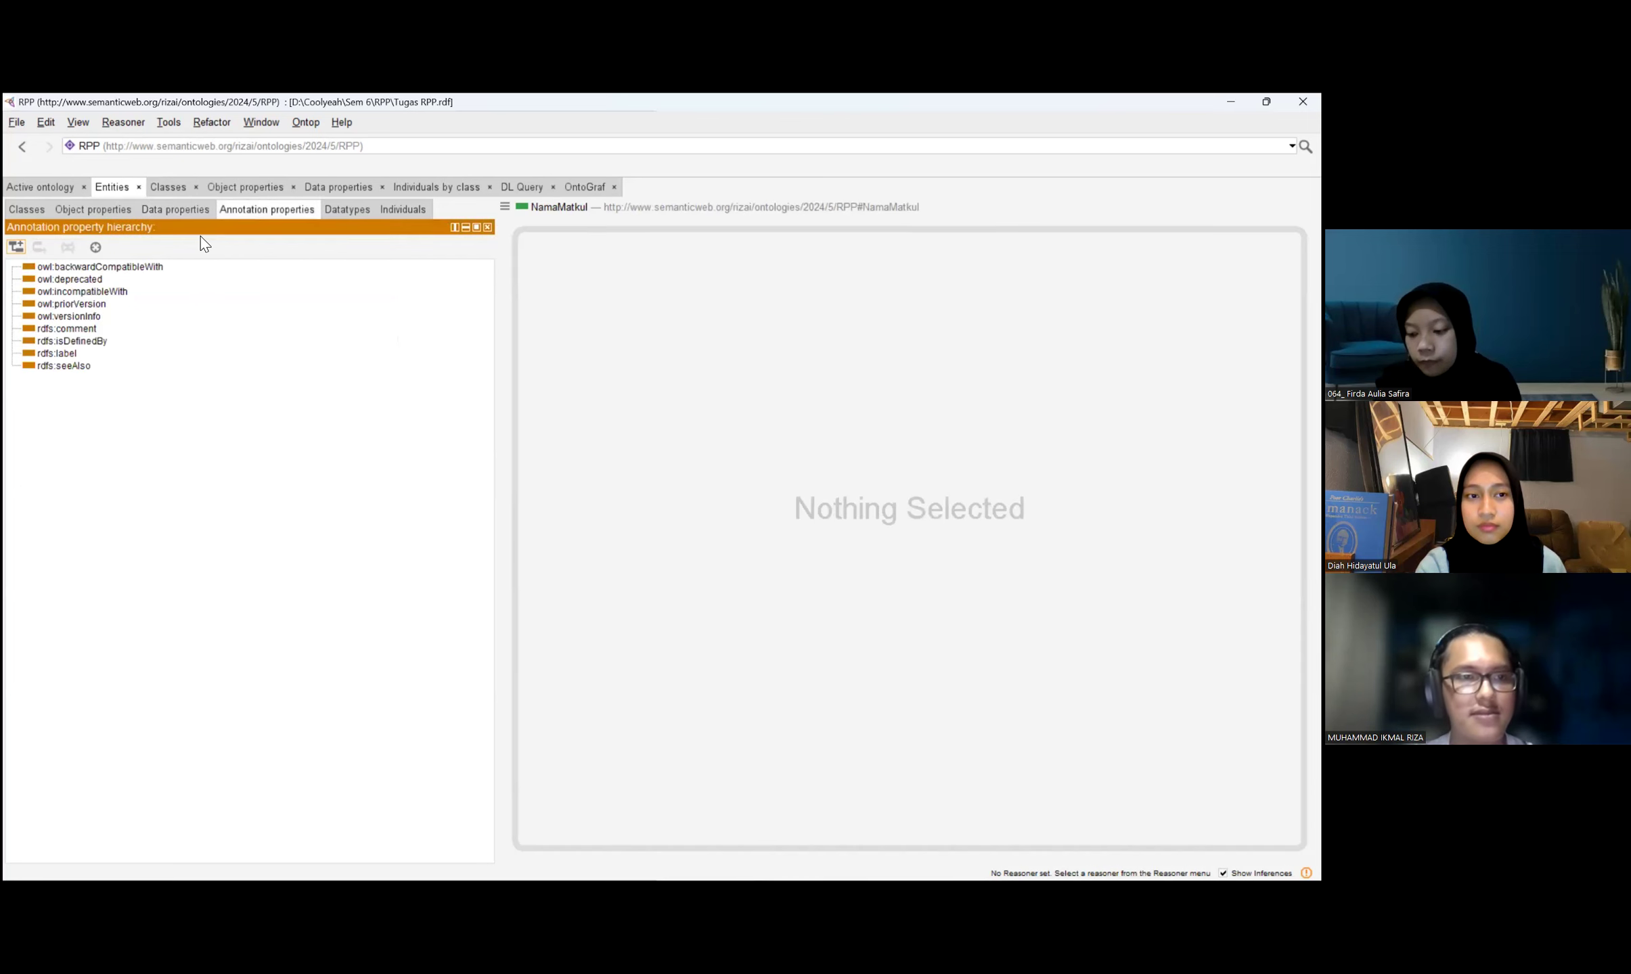
left_click(357, 211)
left_click(402, 210)
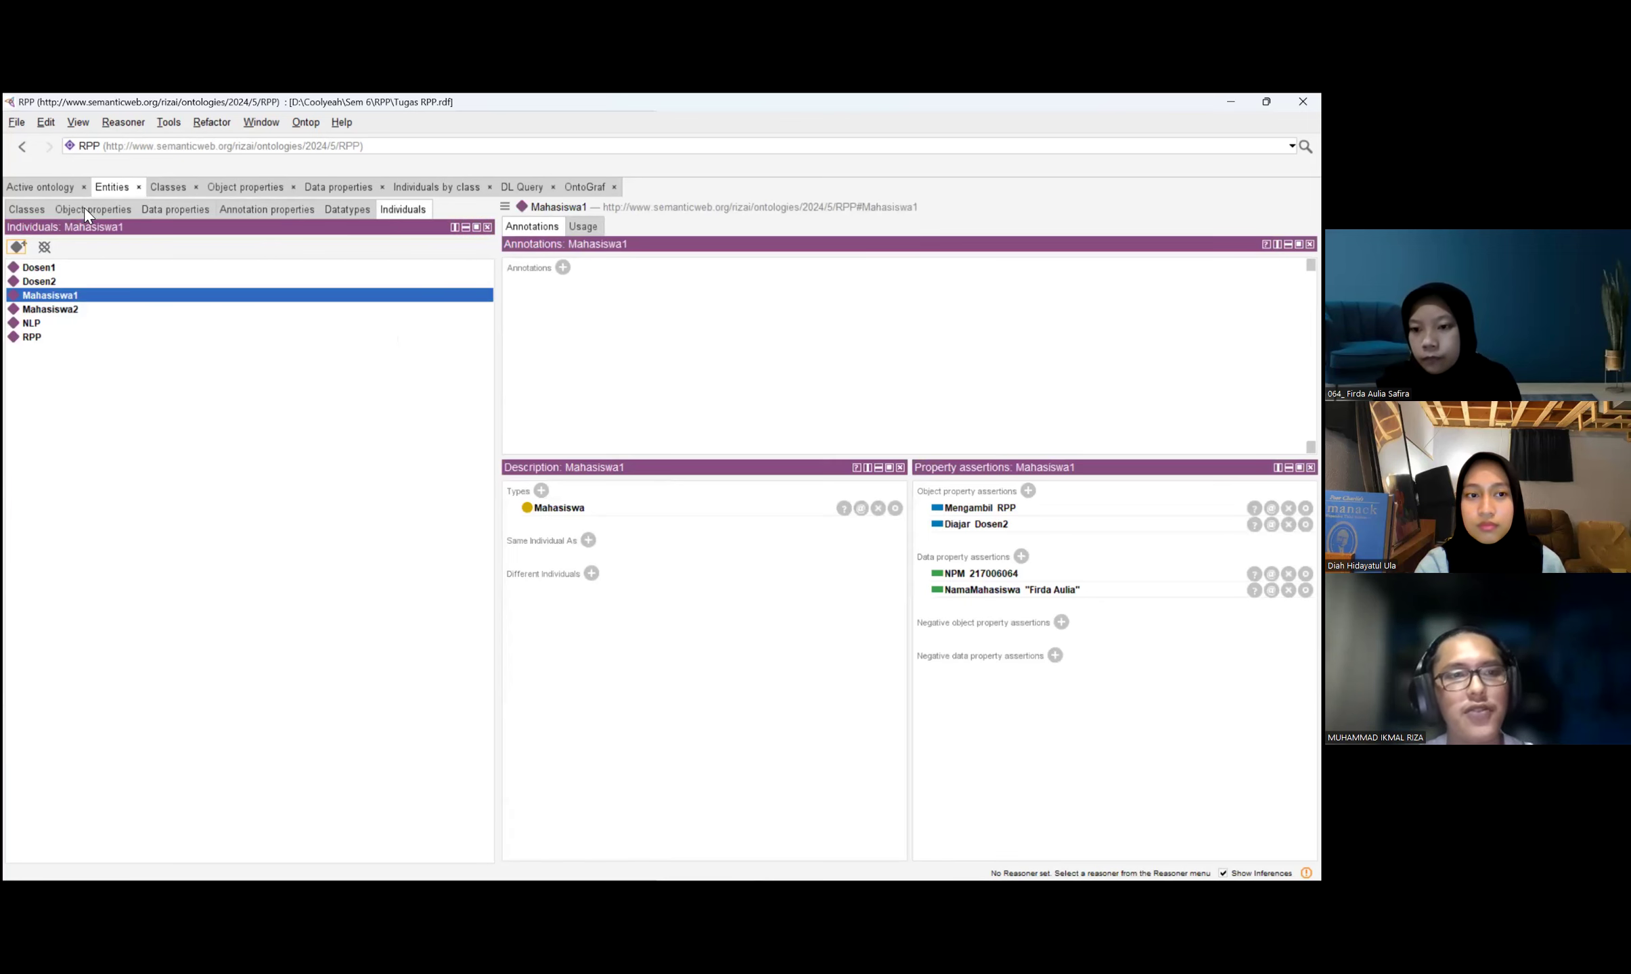
left_click(165, 210)
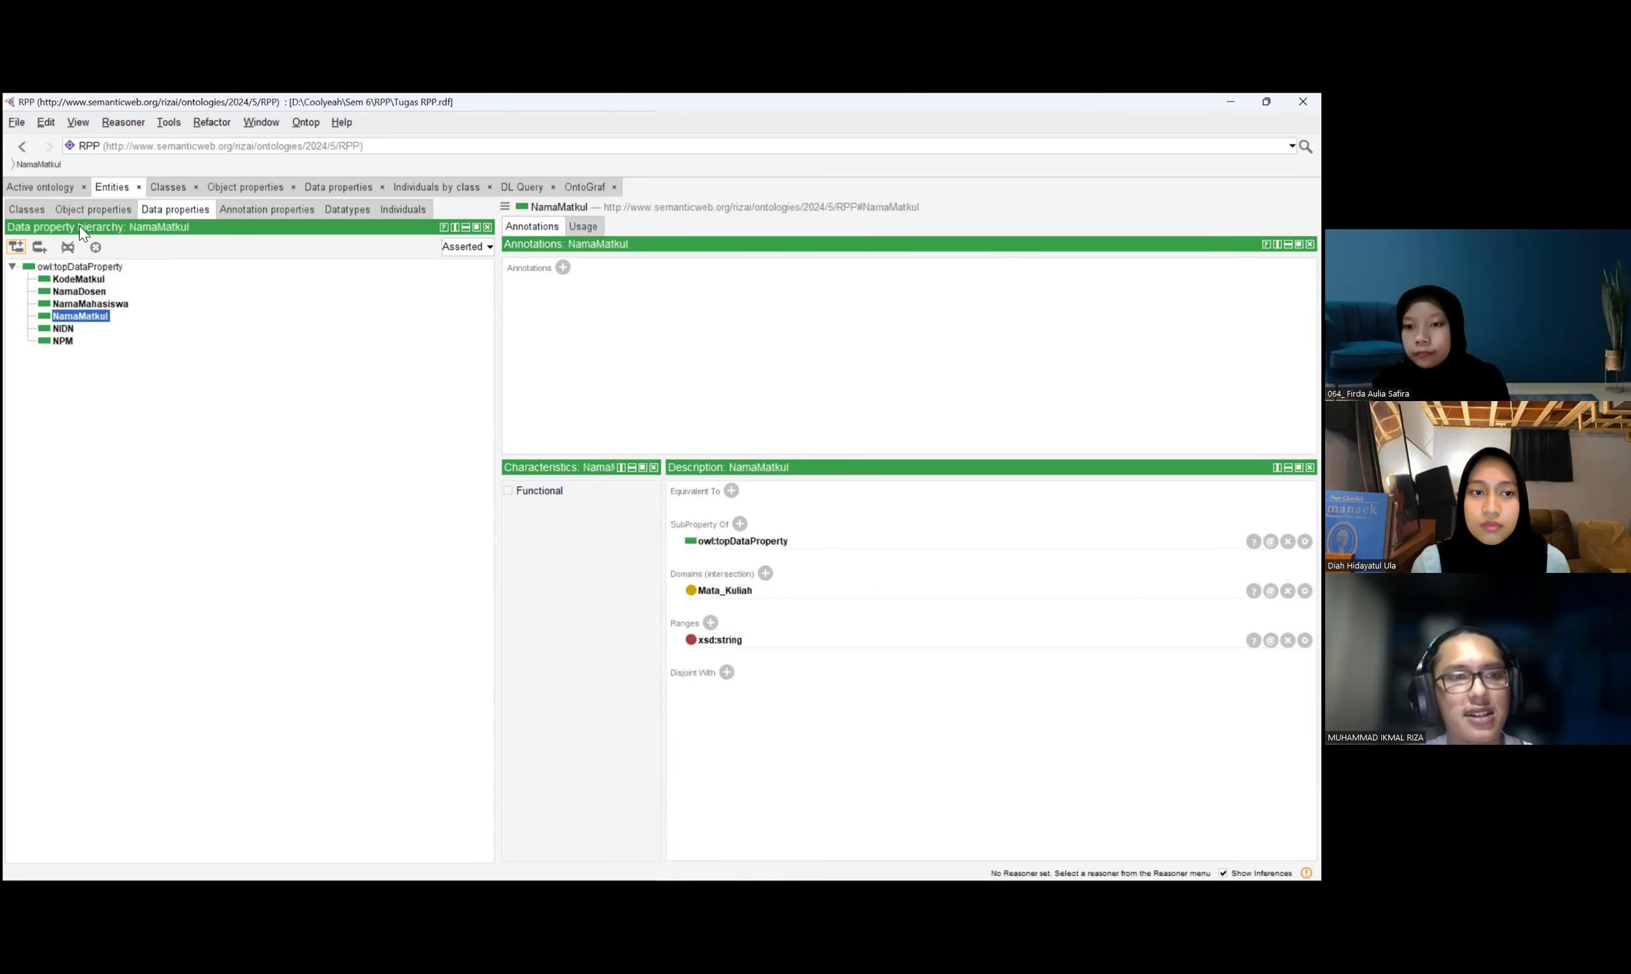
left_click(243, 209)
left_click(175, 210)
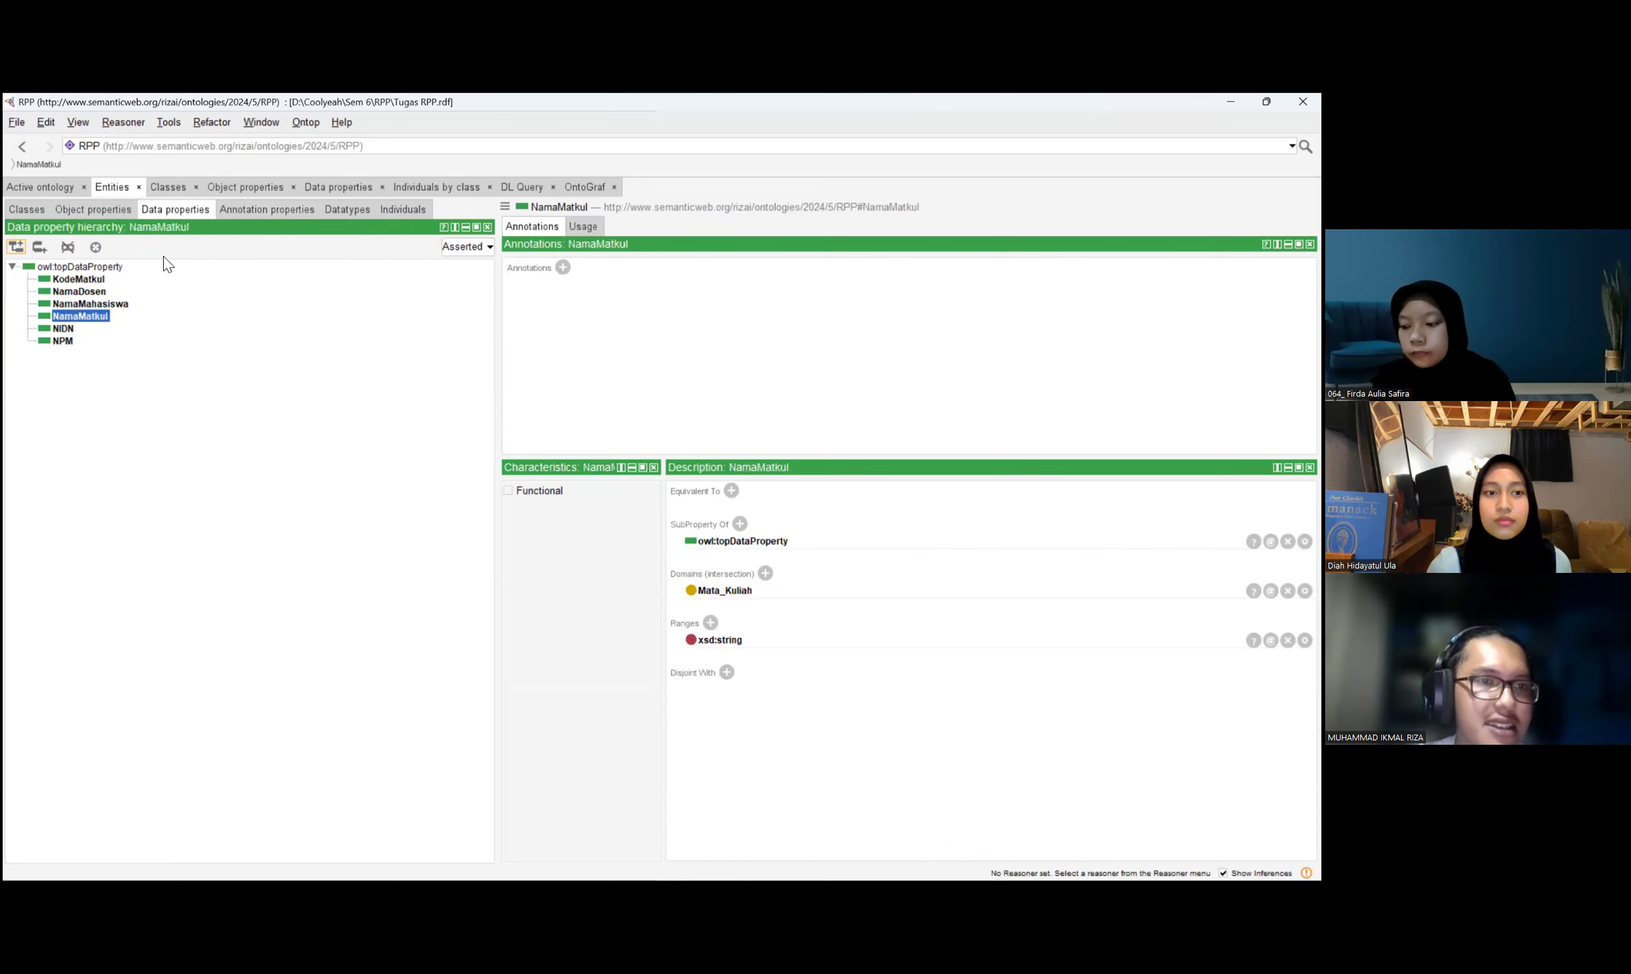
left_click(399, 211)
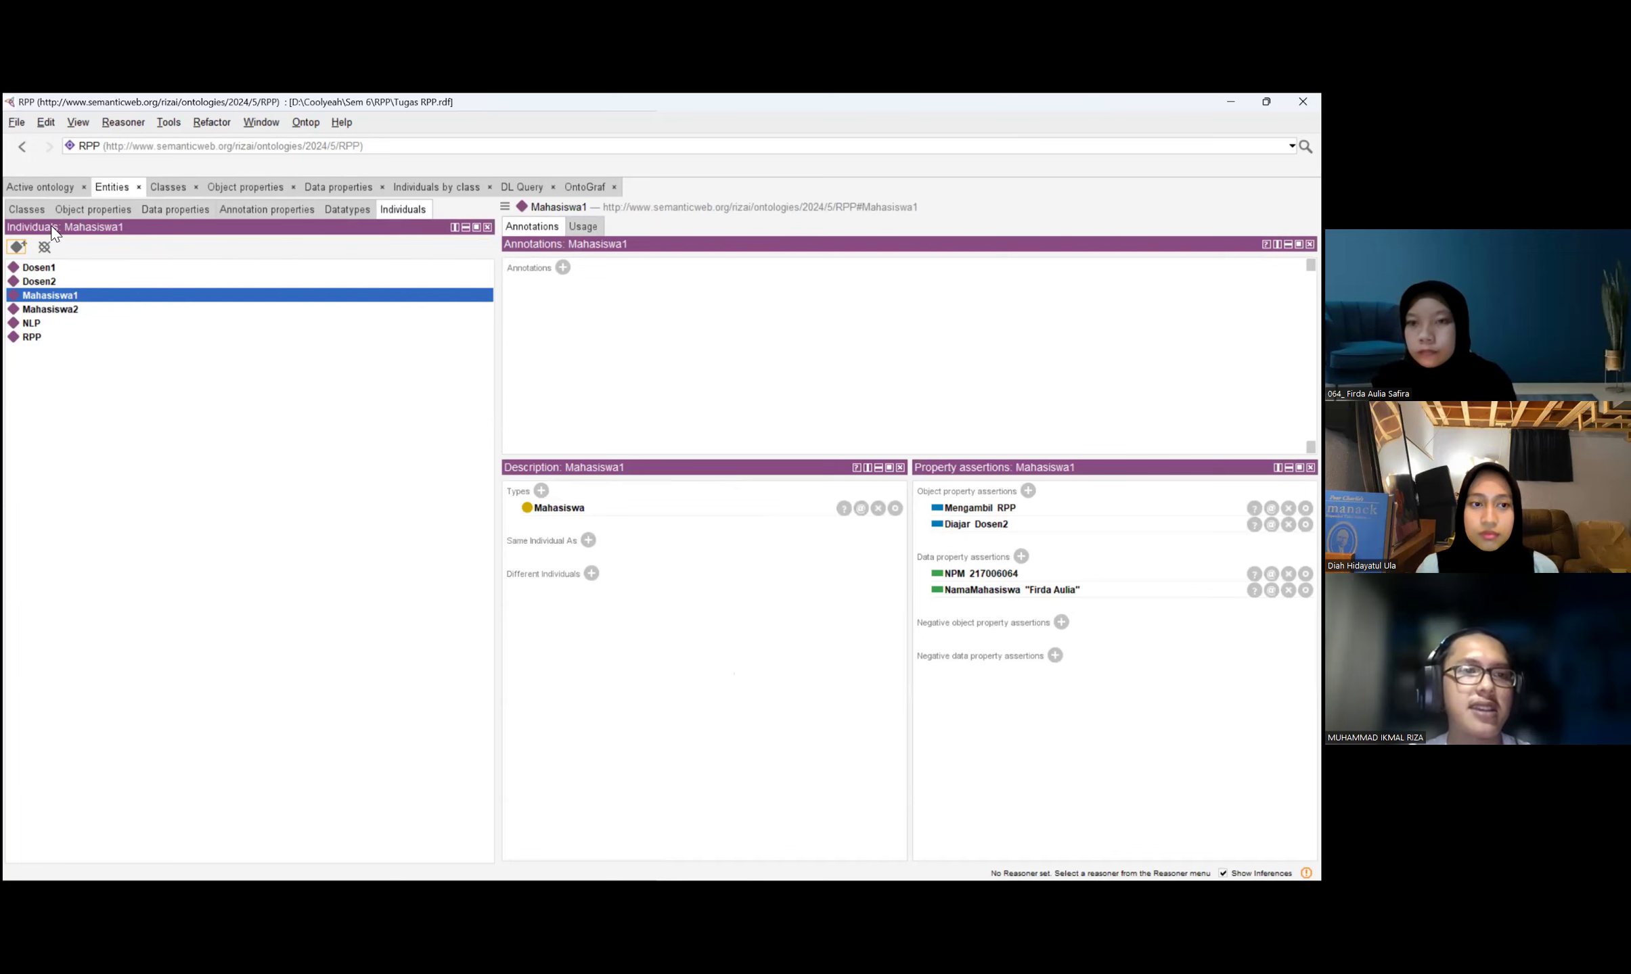
Review individuals by class, checking the property assertions of Dosen1, Dosen2, Mahasiswa1 and NLP.
left_click(422, 189)
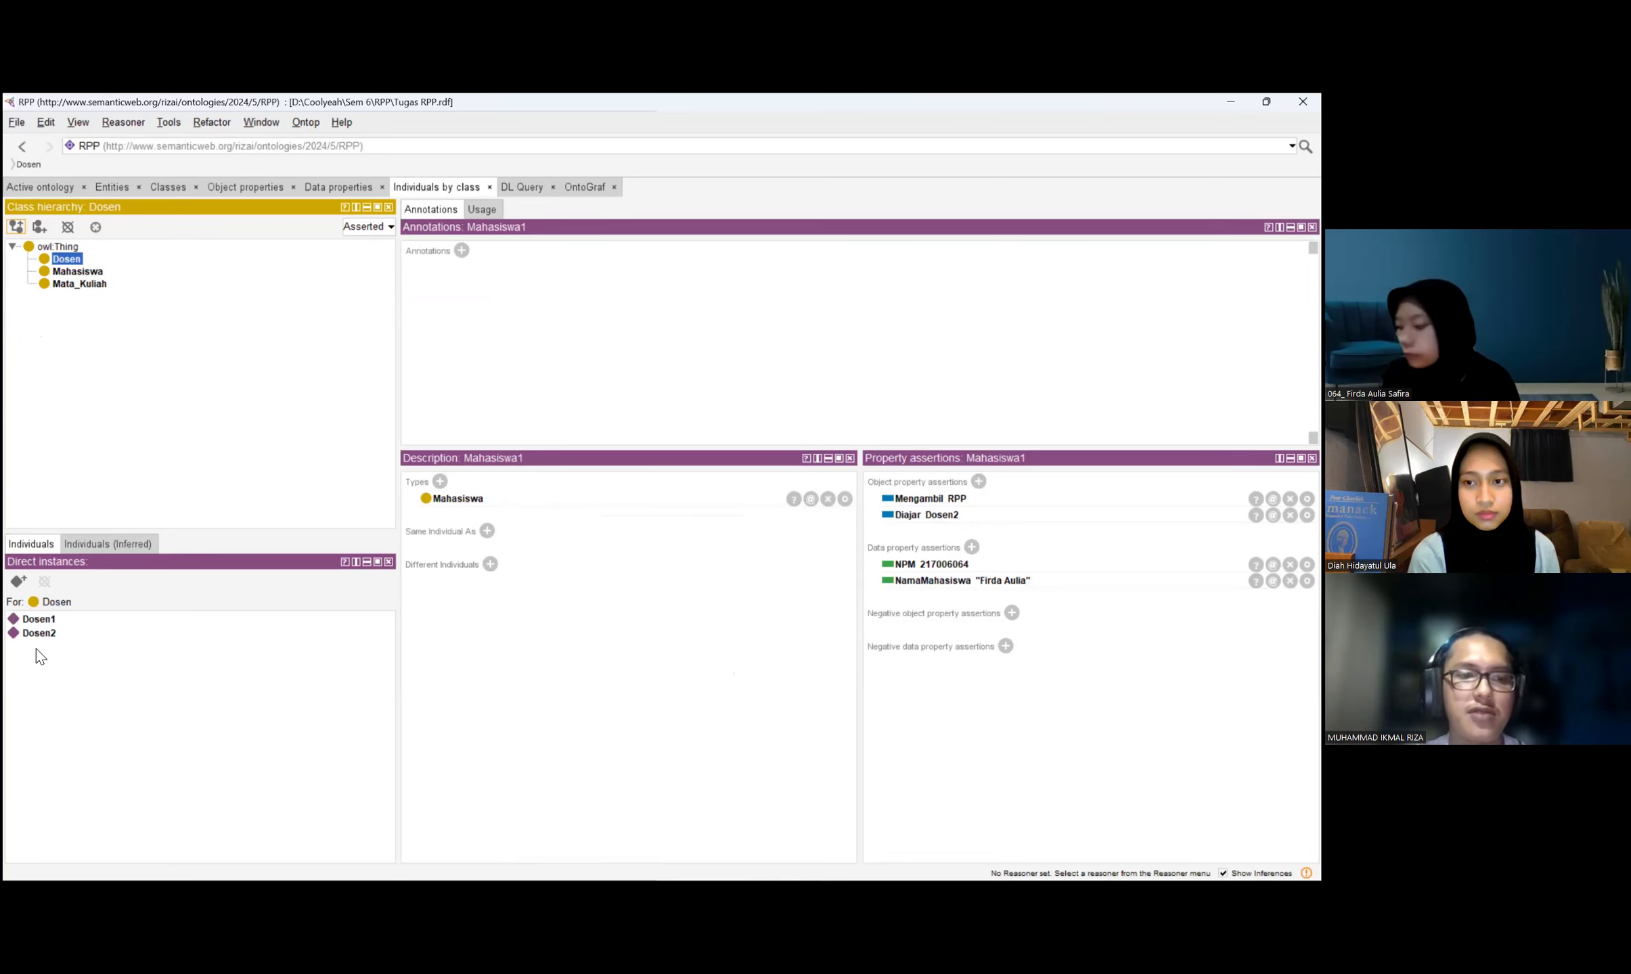
left_click(57, 619)
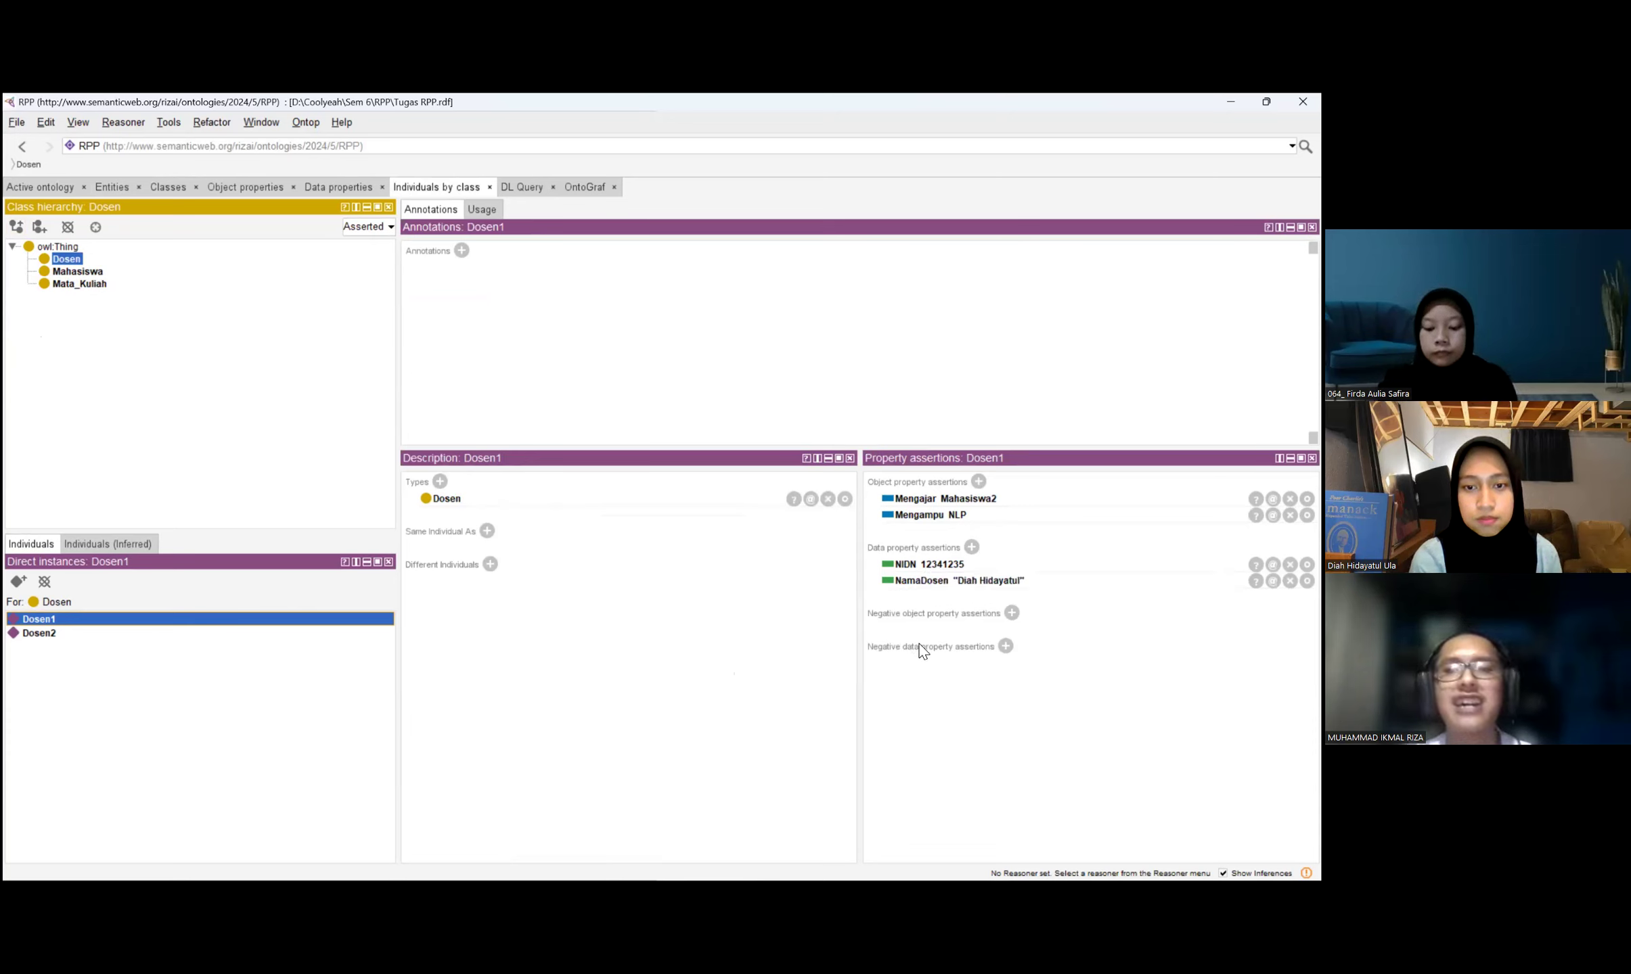
left_click(184, 629)
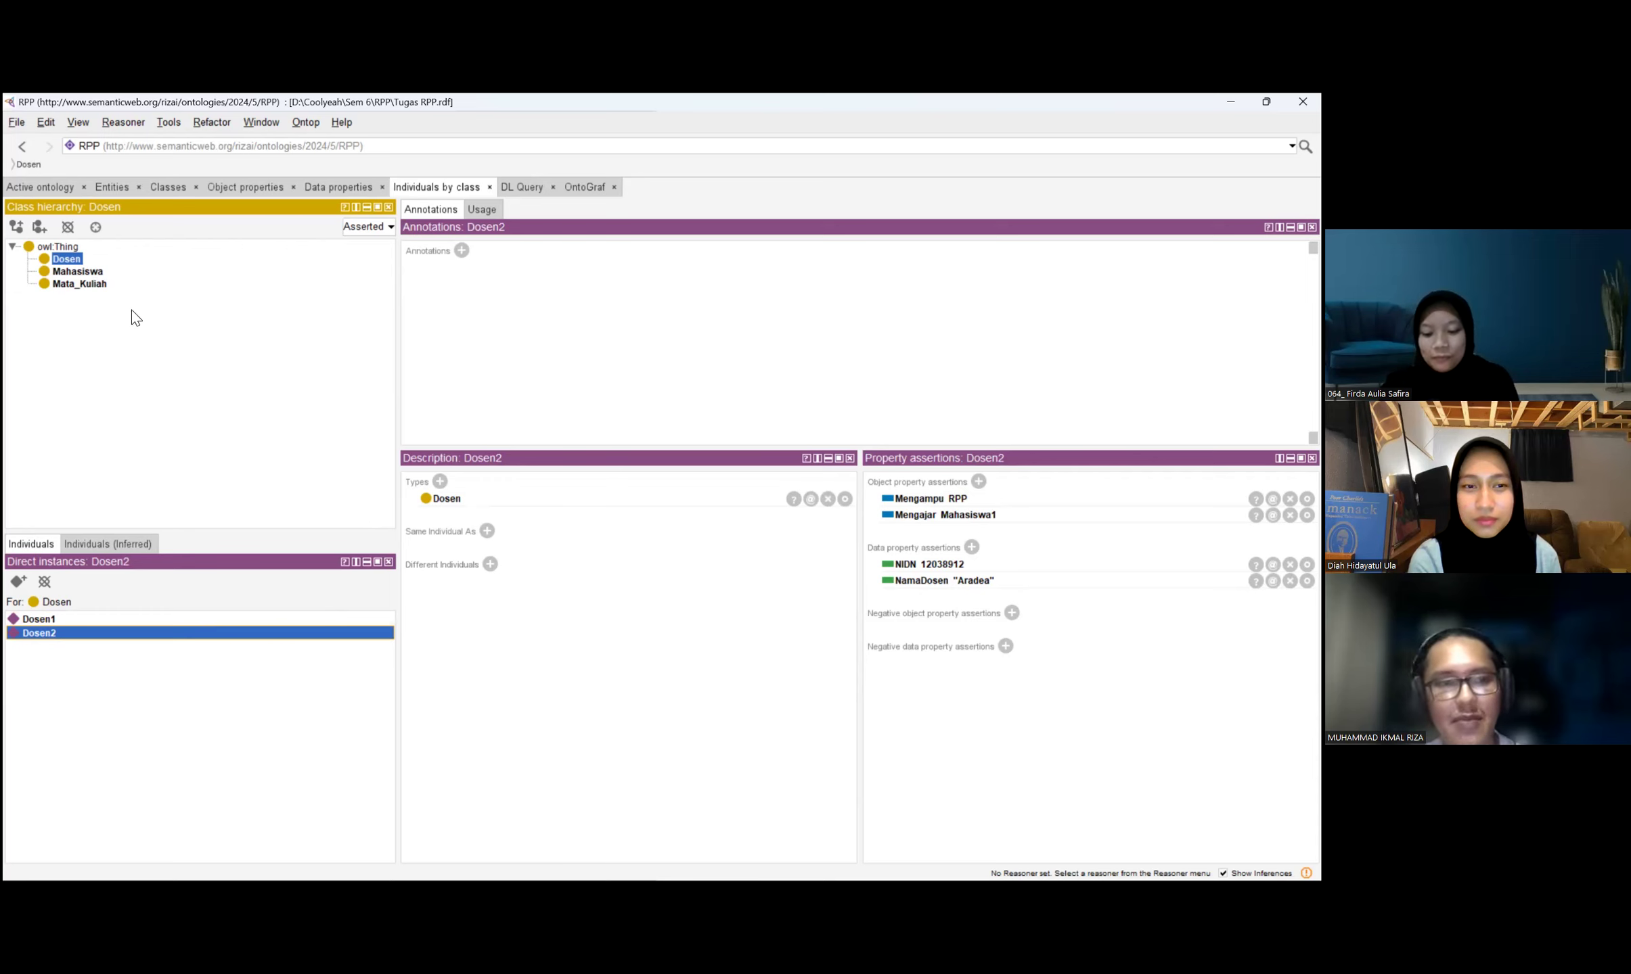
left_click(86, 277)
left_click(58, 619)
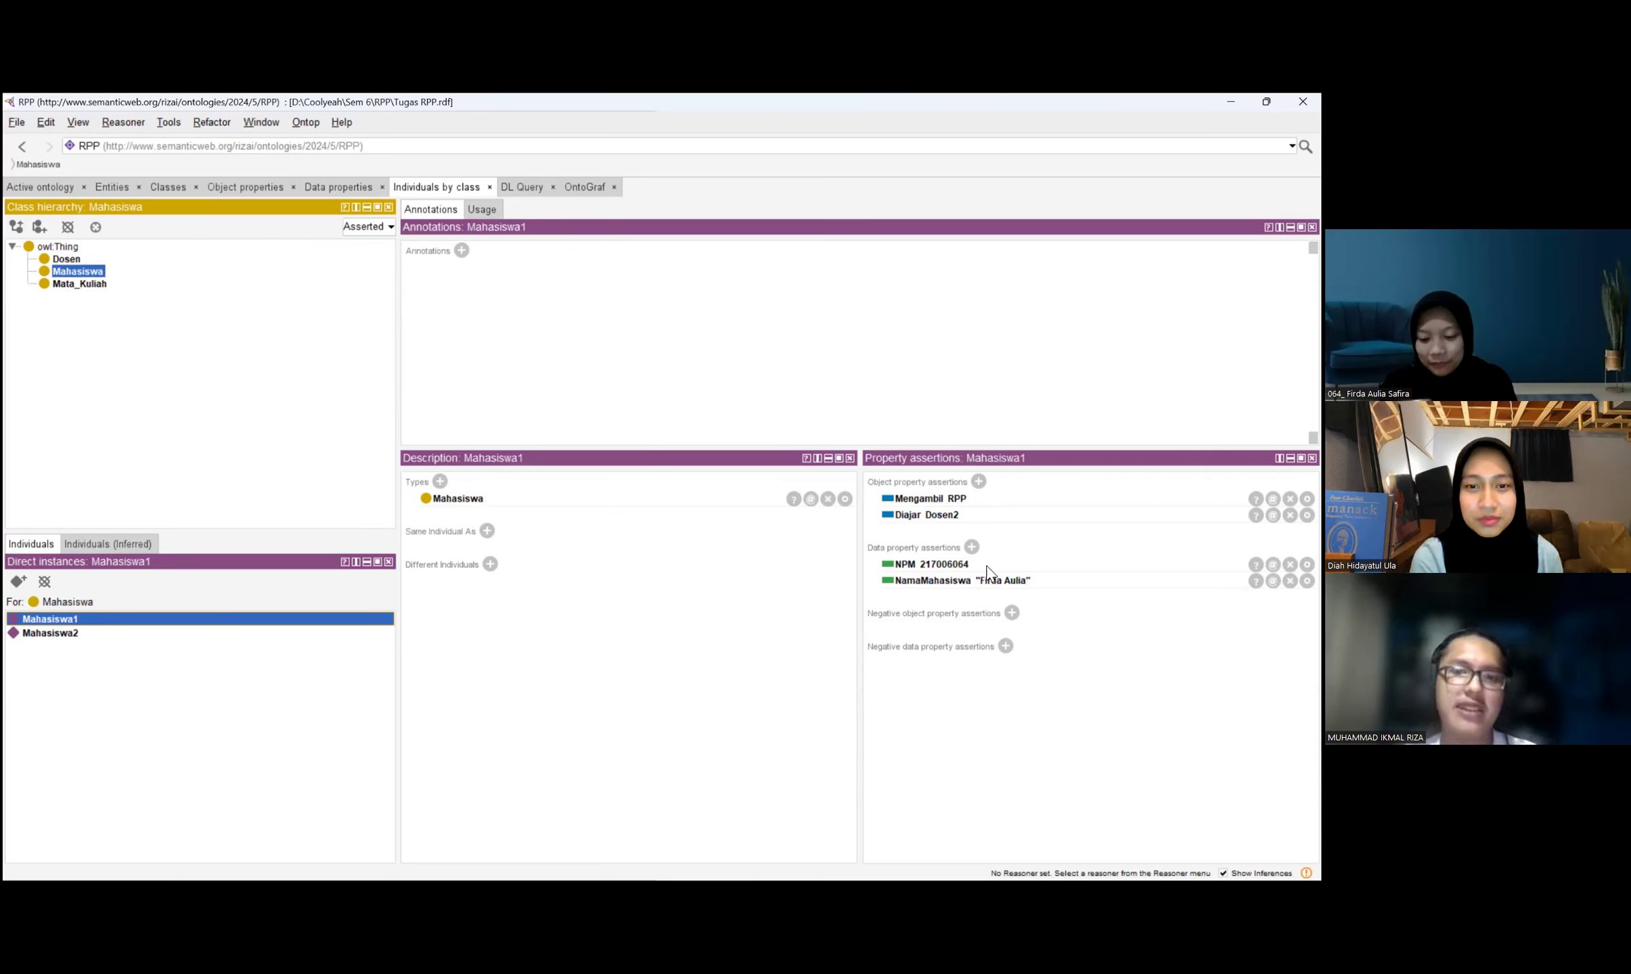
left_click(80, 284)
left_click(153, 616)
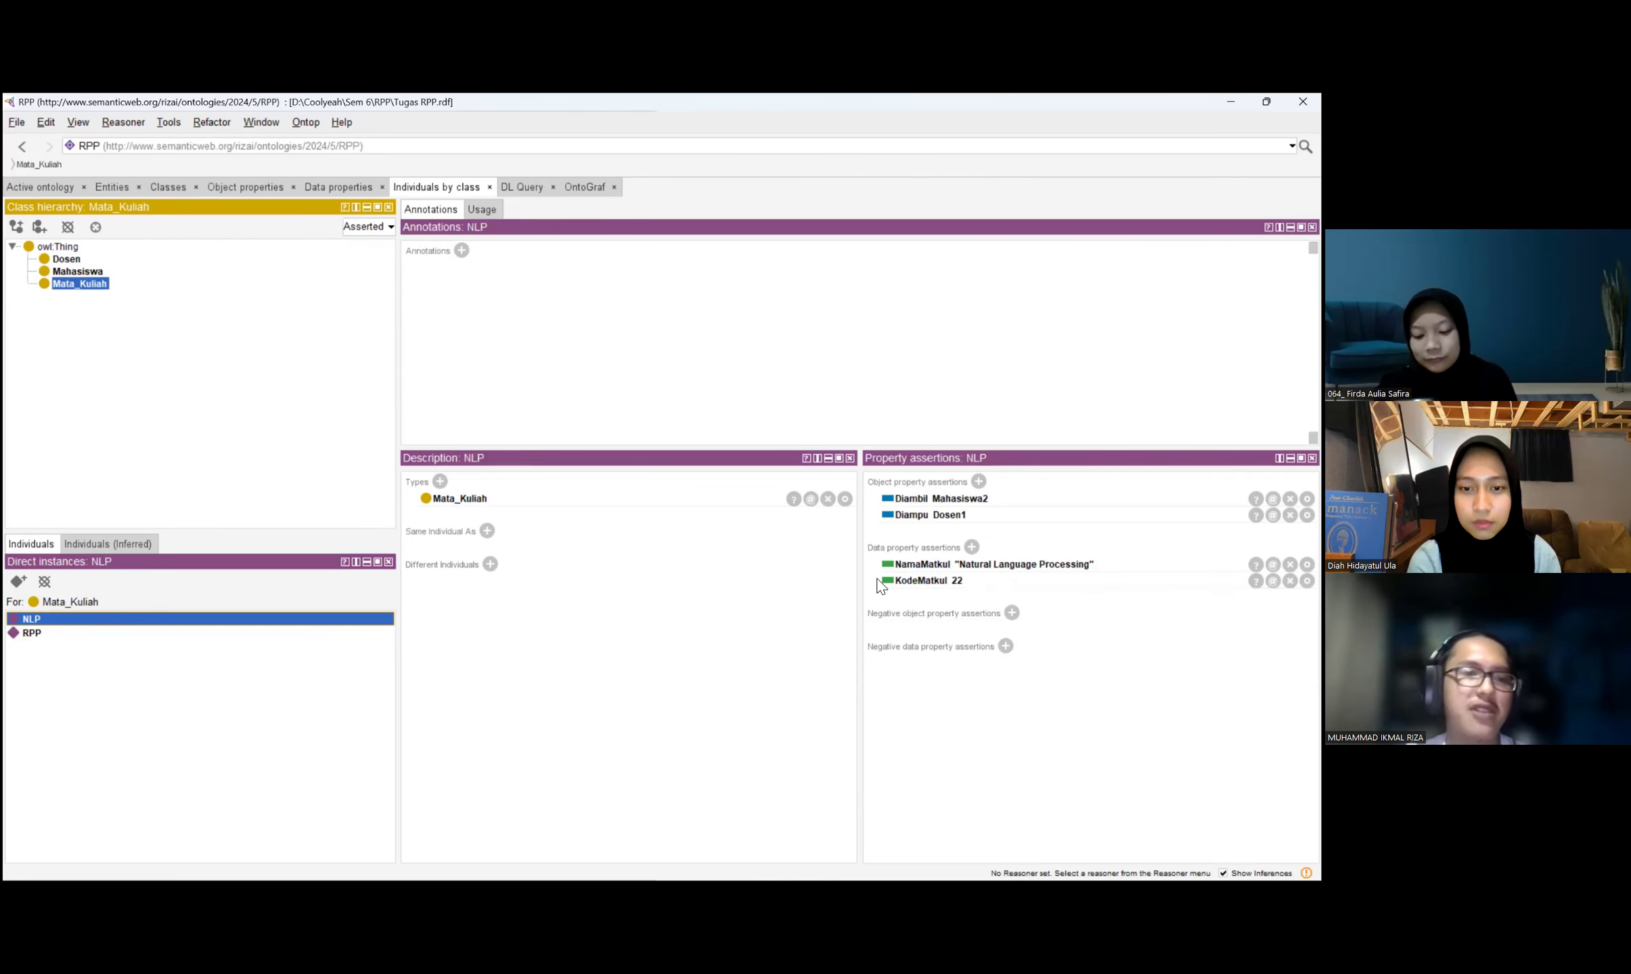
left_click(68, 259)
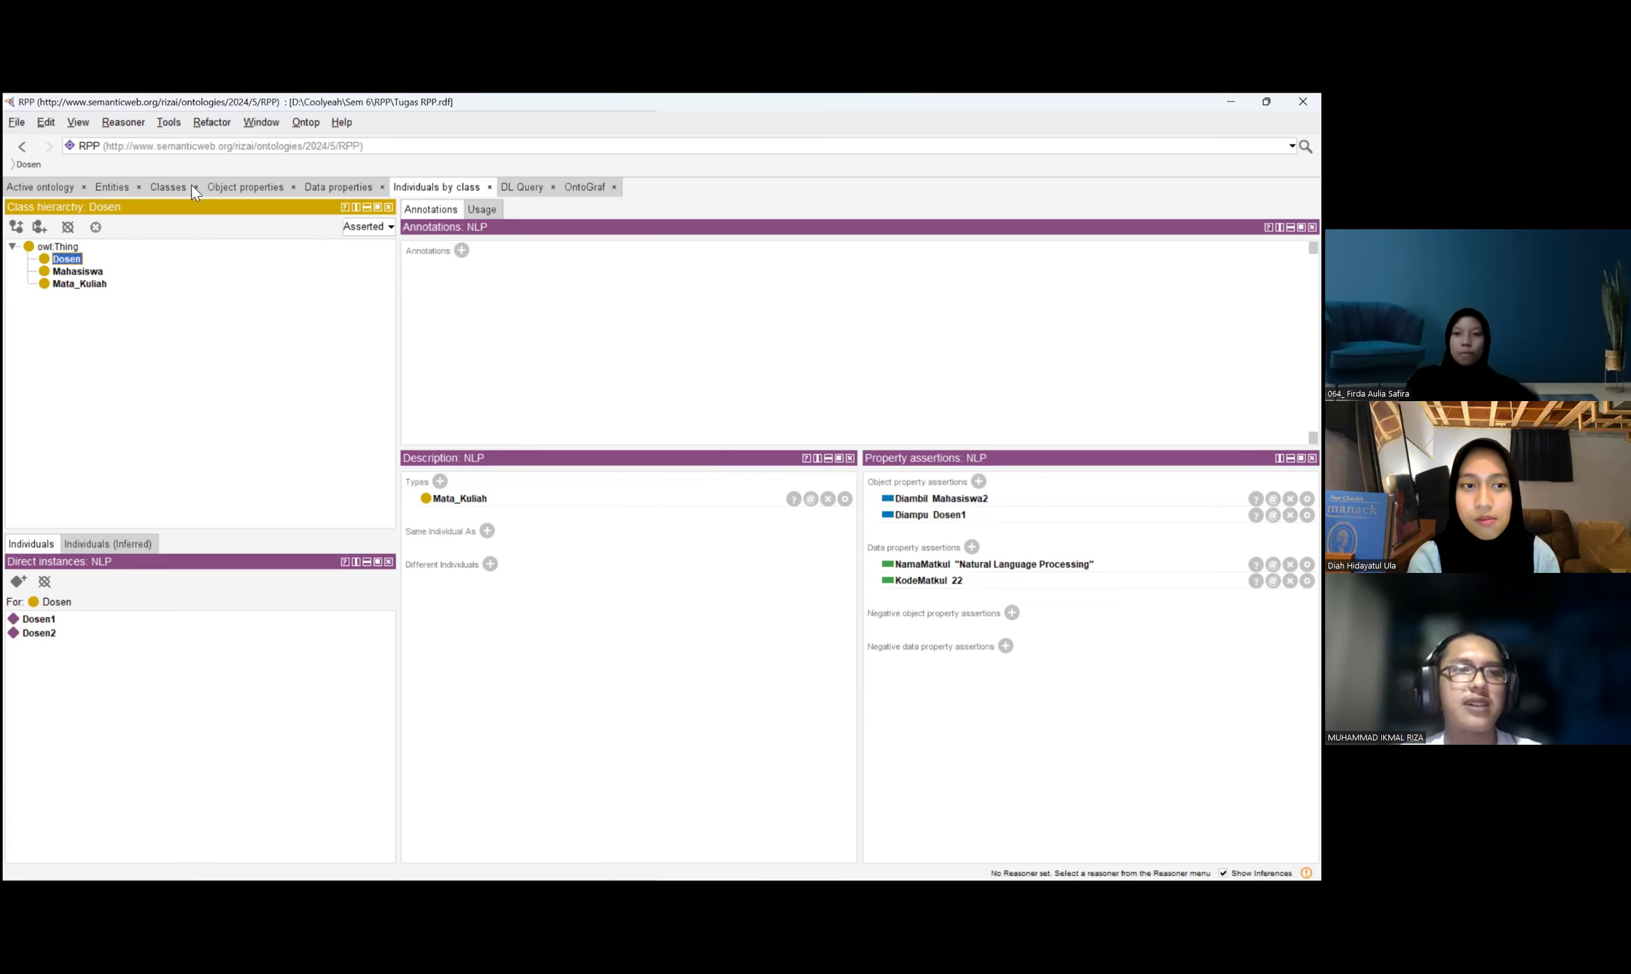
Revisit the object property hierarchy and check the property assertions of the individual Dosen1.
left_click(250, 187)
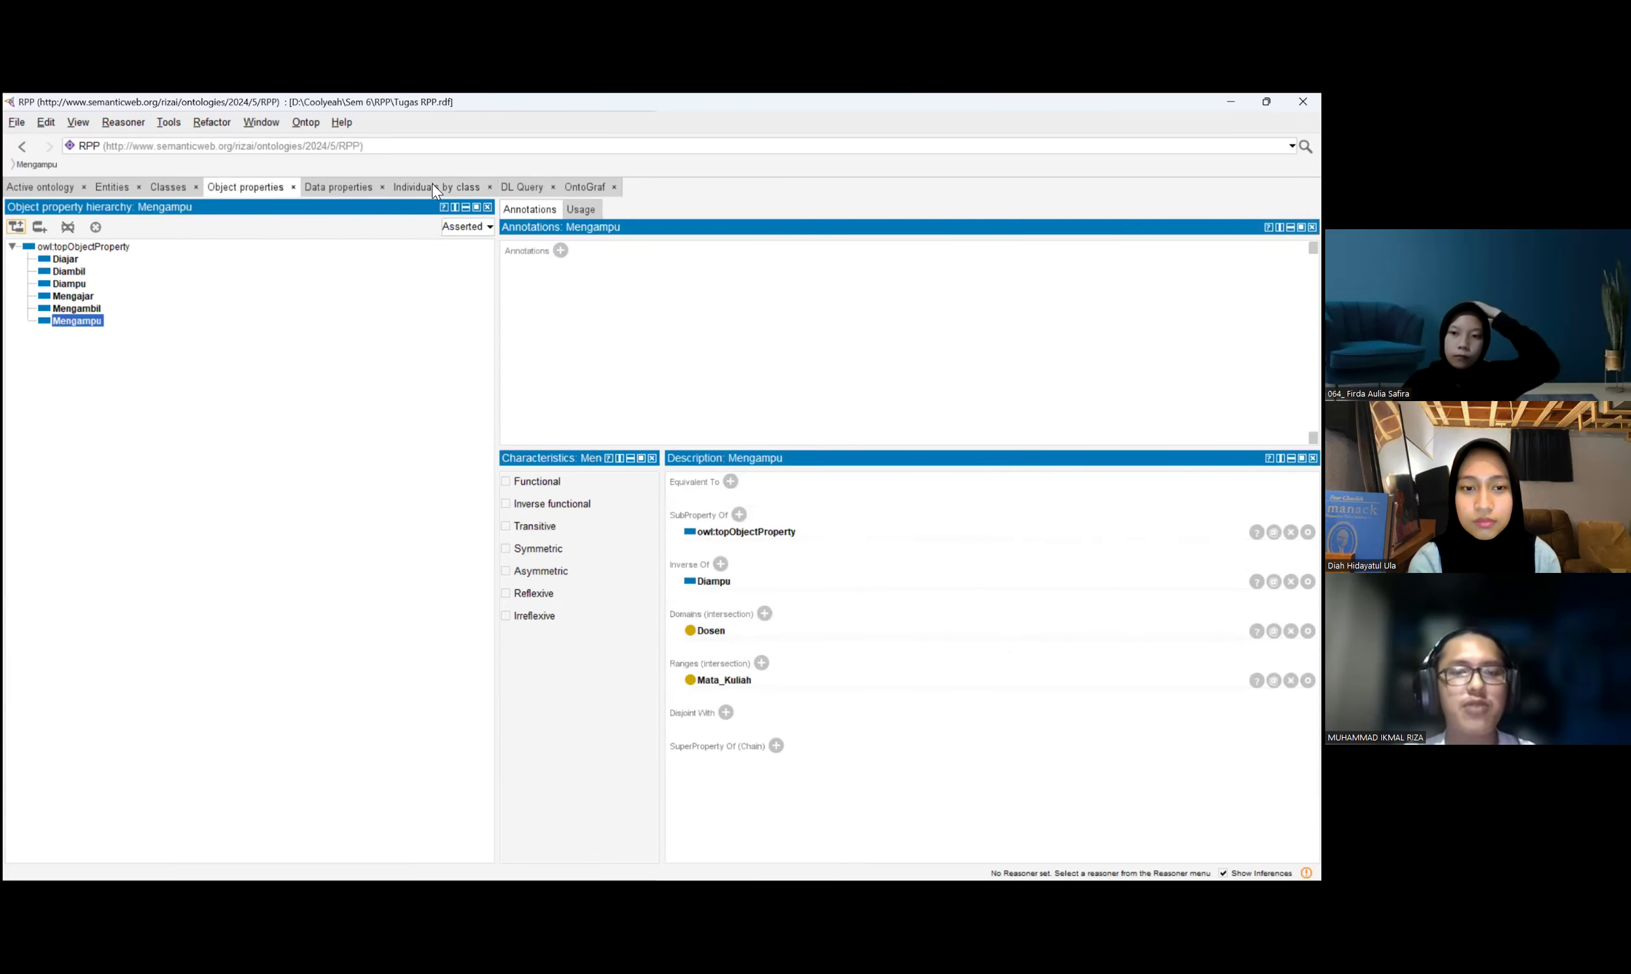
left_click(432, 185)
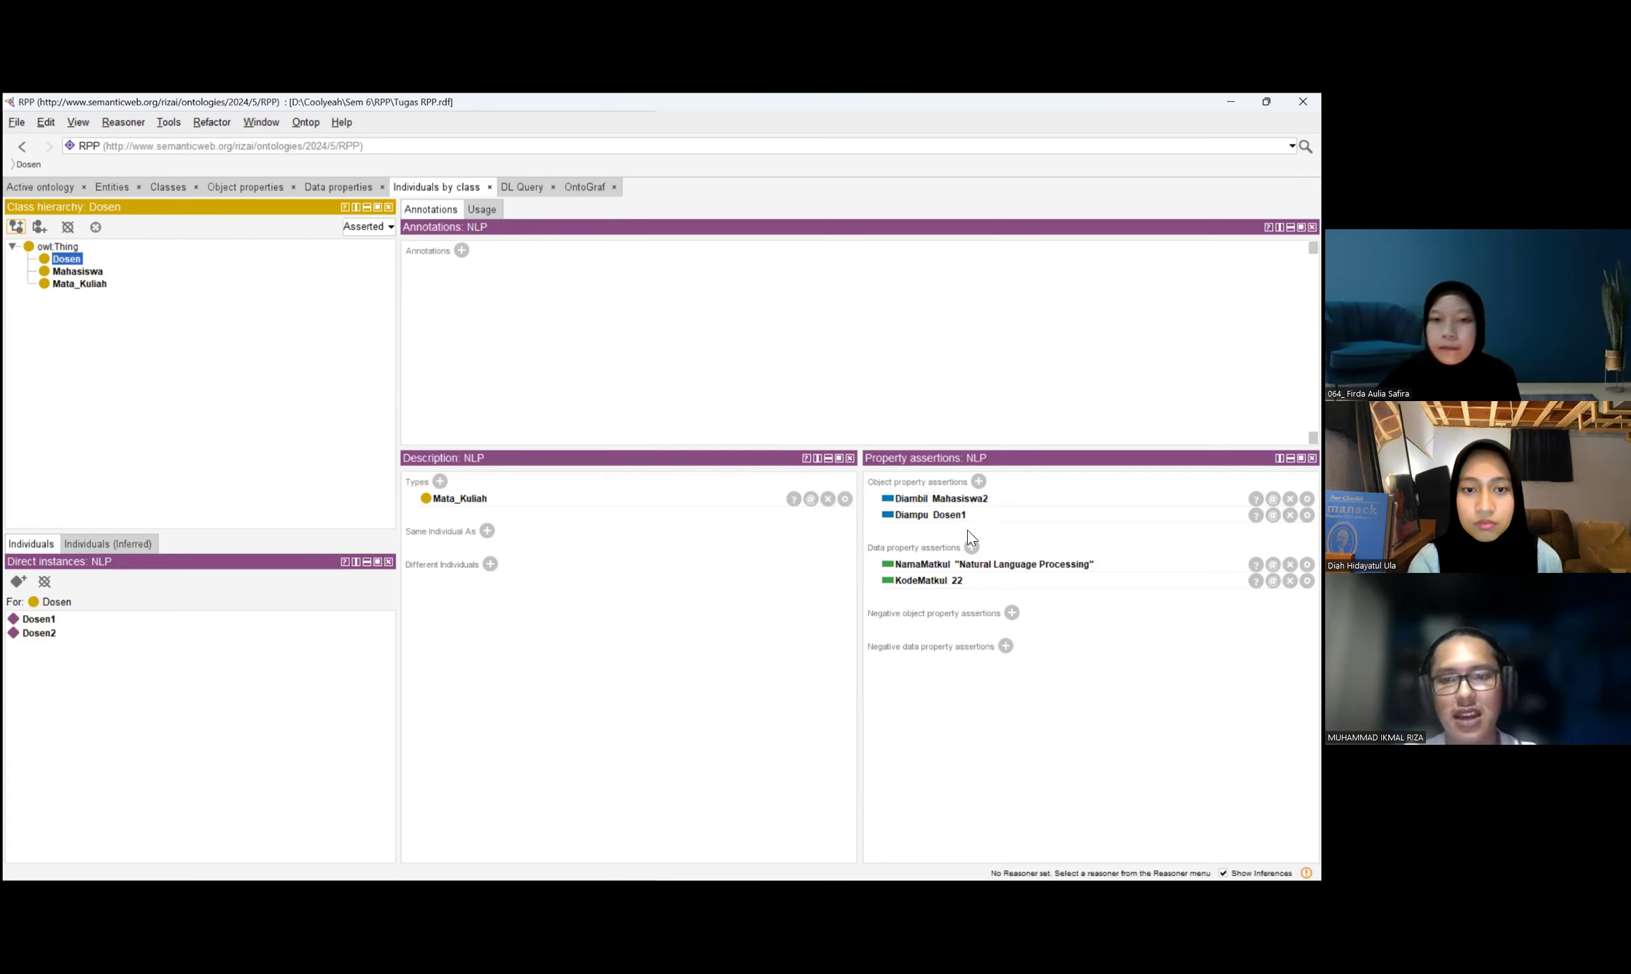
left_click(34, 620)
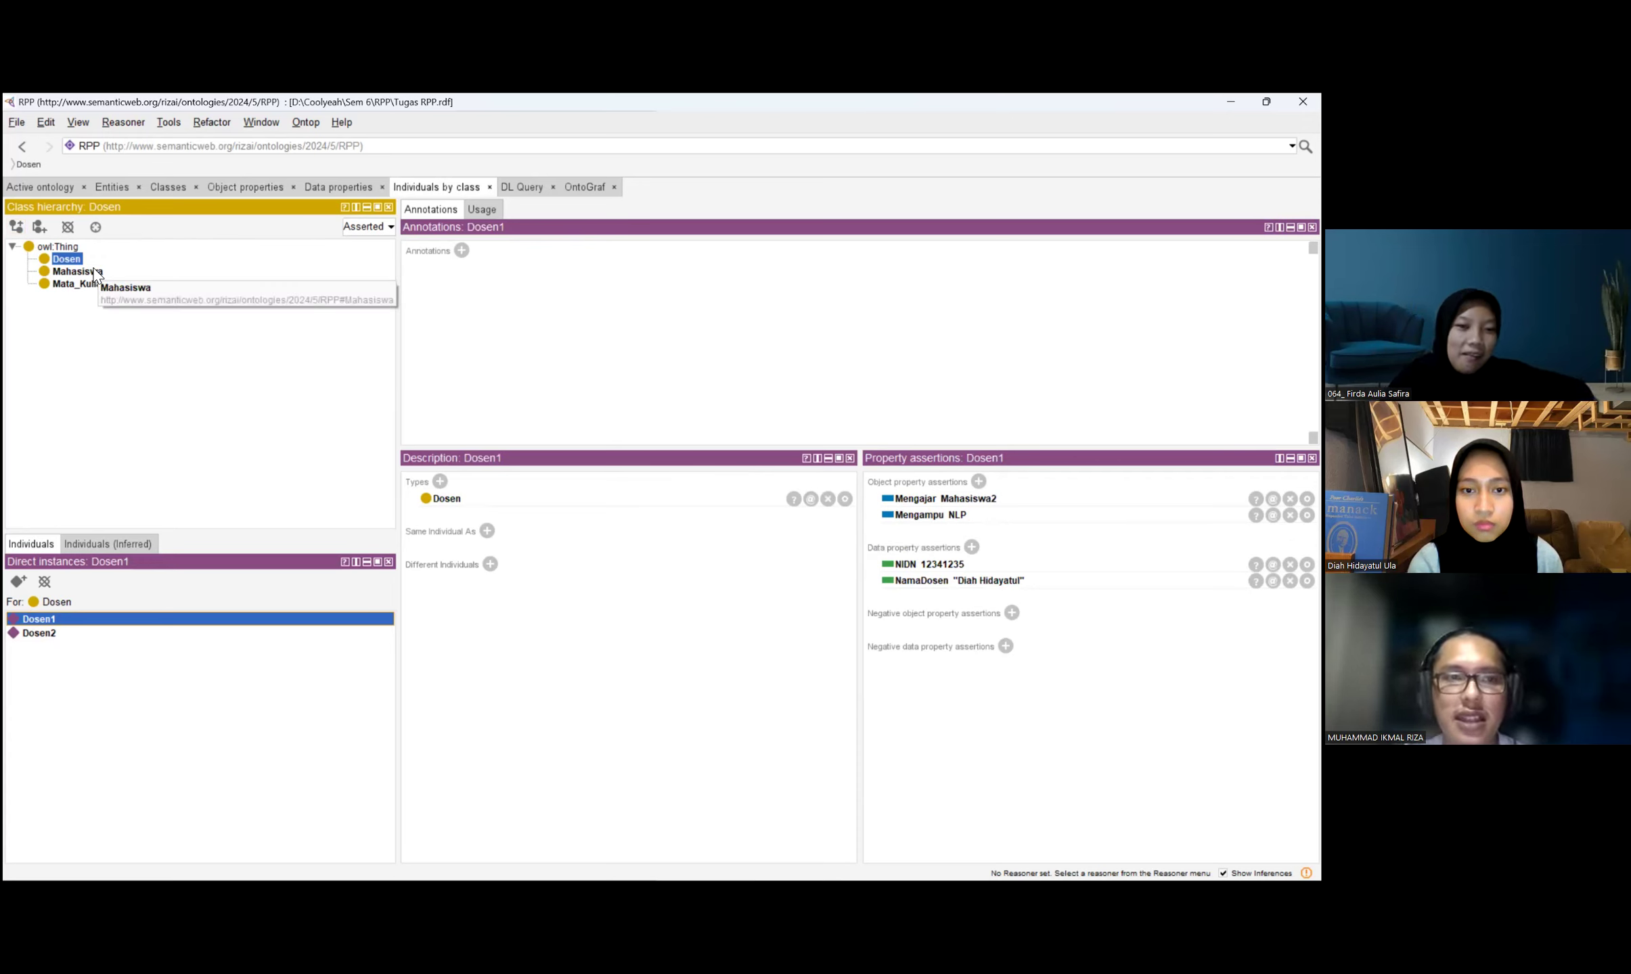
Expand the Dosen class in the OntoGraf graph and inspect the details of its individual Dosen2.
left_click(588, 187)
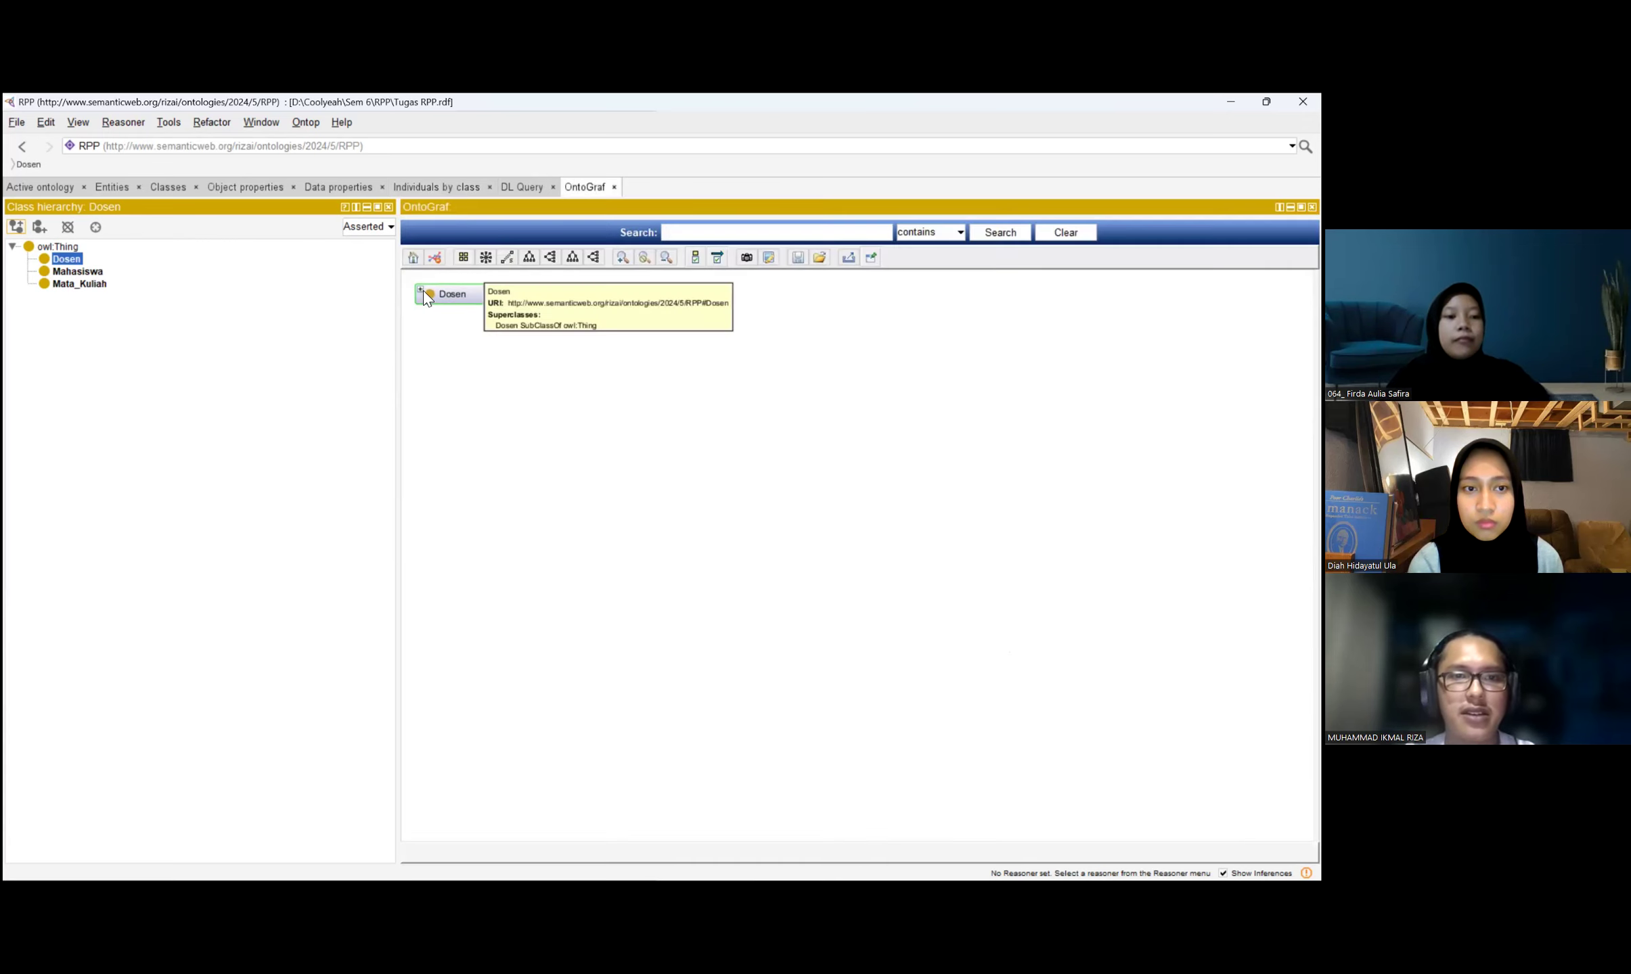
left_click(436, 293)
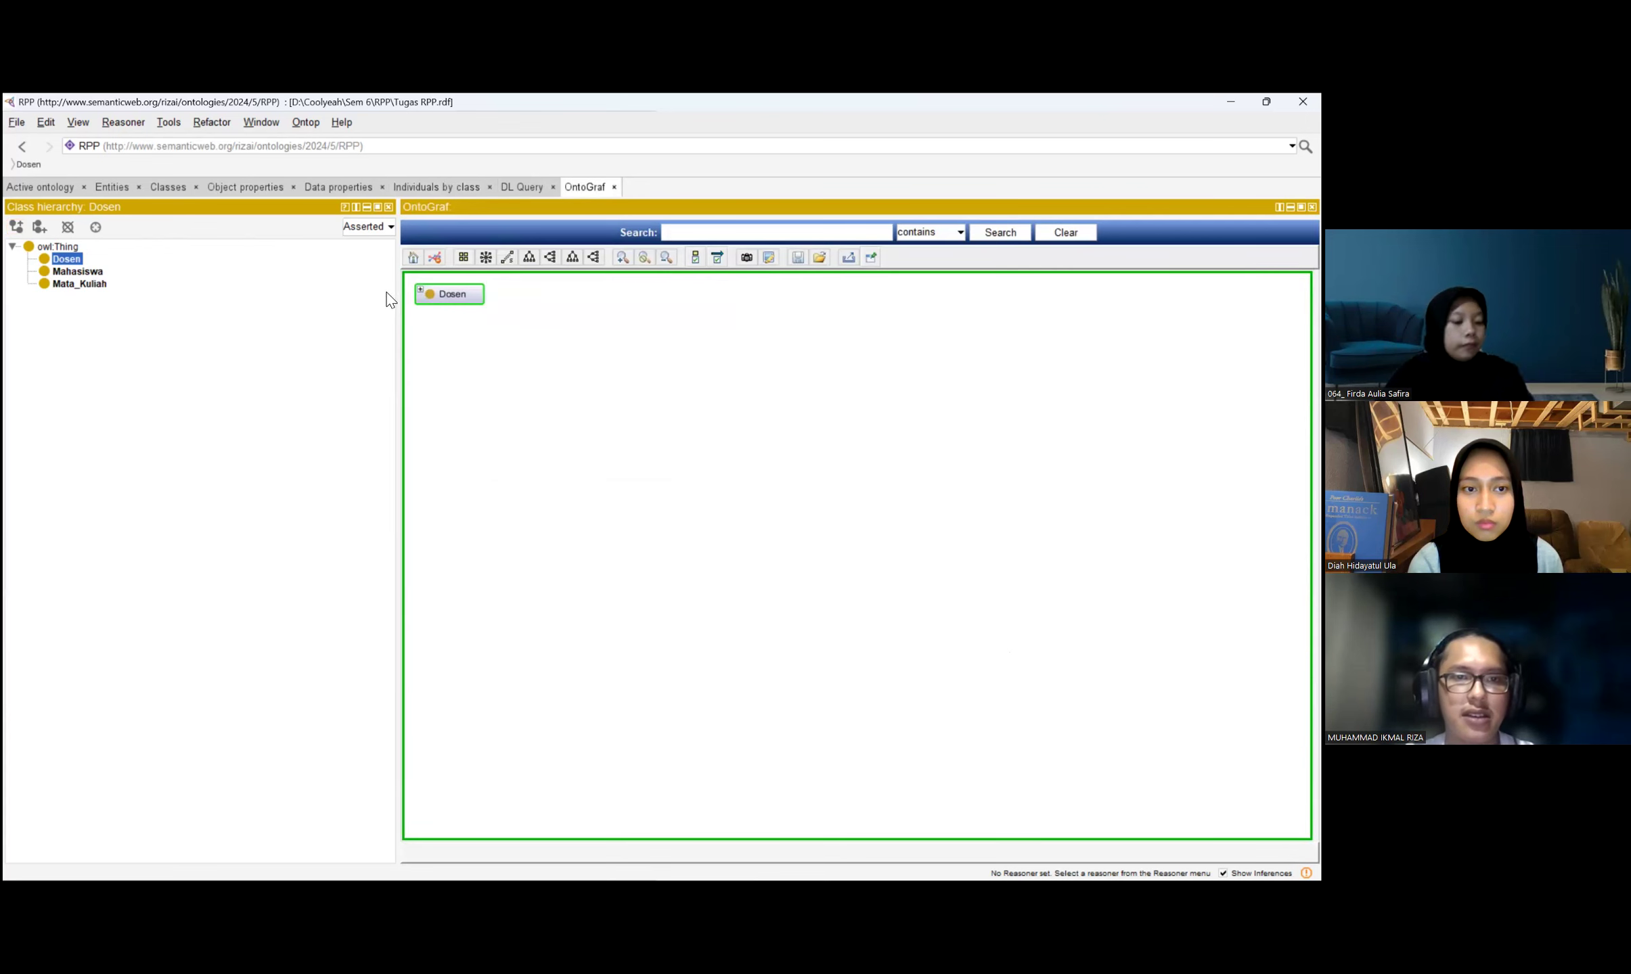
left_click(421, 290)
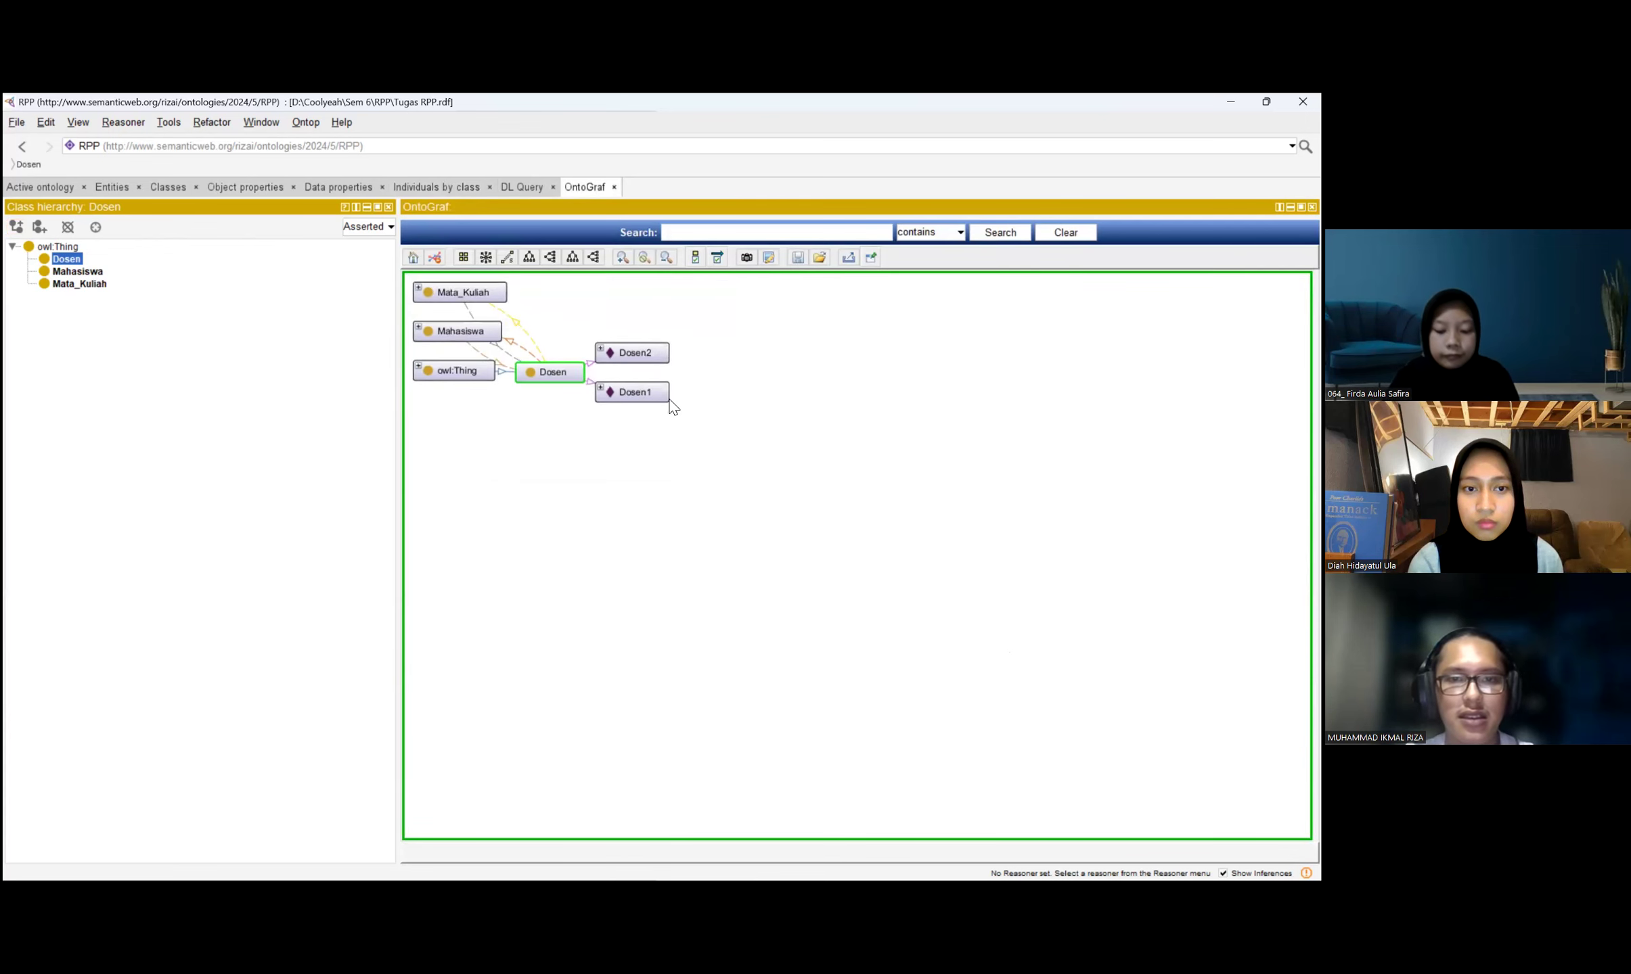
mouse_move(639, 368)
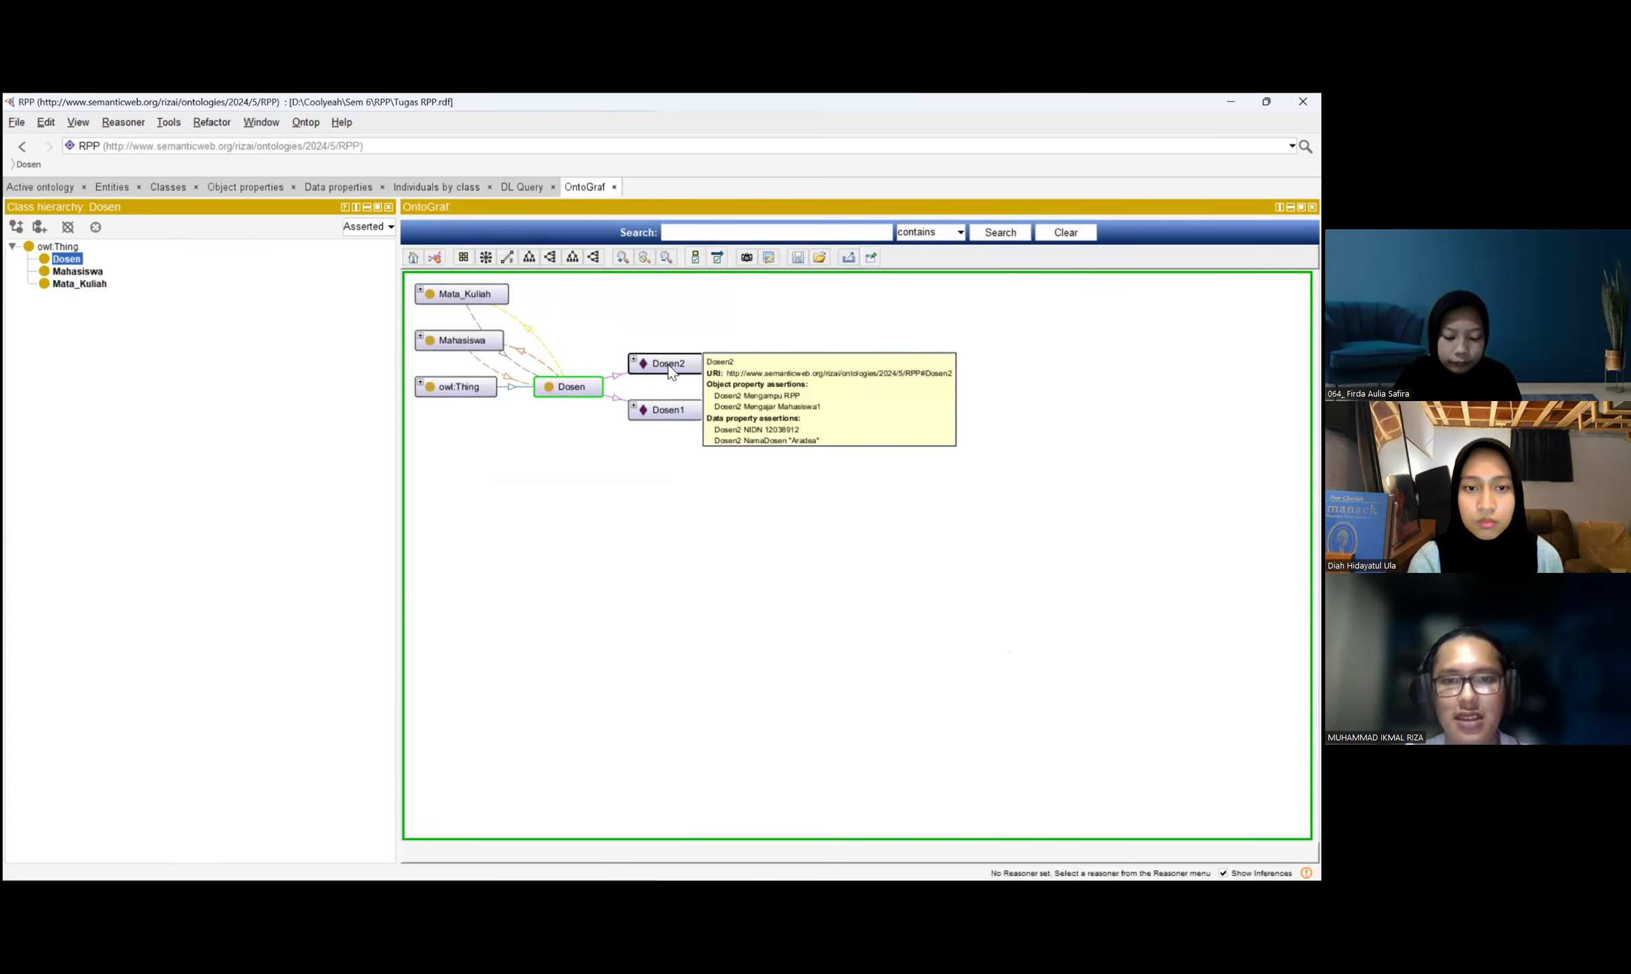
Expand the individuals Dosen1 and Mahasiswa2 in the OntoGraf graph and check Mahasiswa2's property assertions among the individuals by class.
double_click(665, 410)
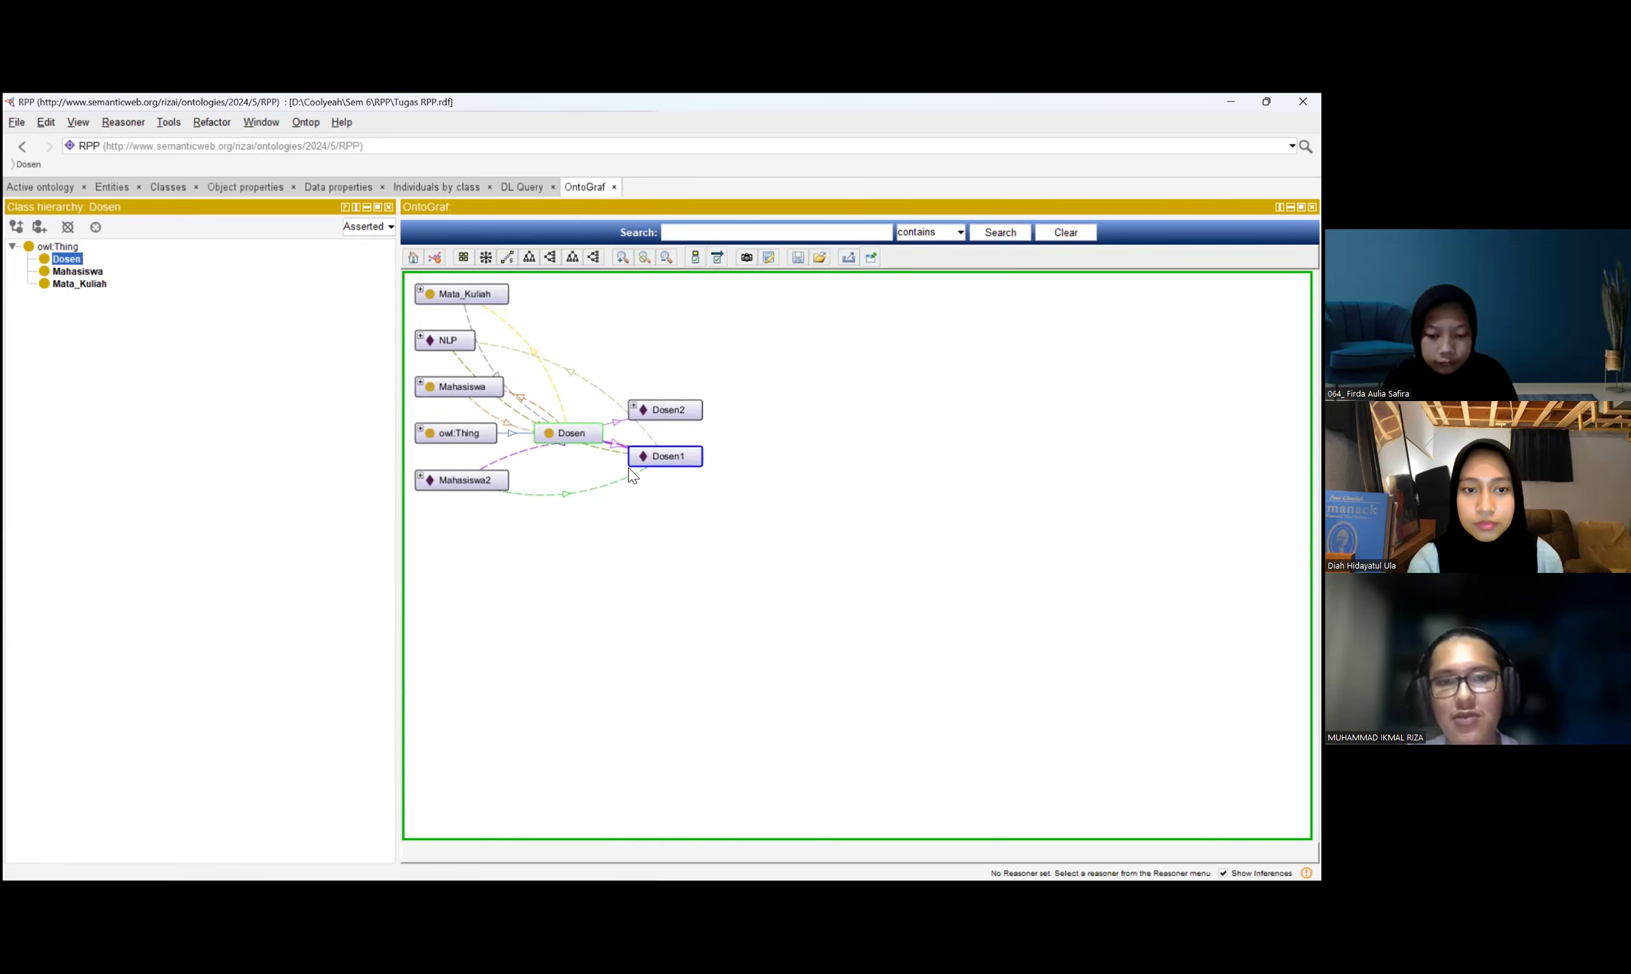
mouse_move(502, 486)
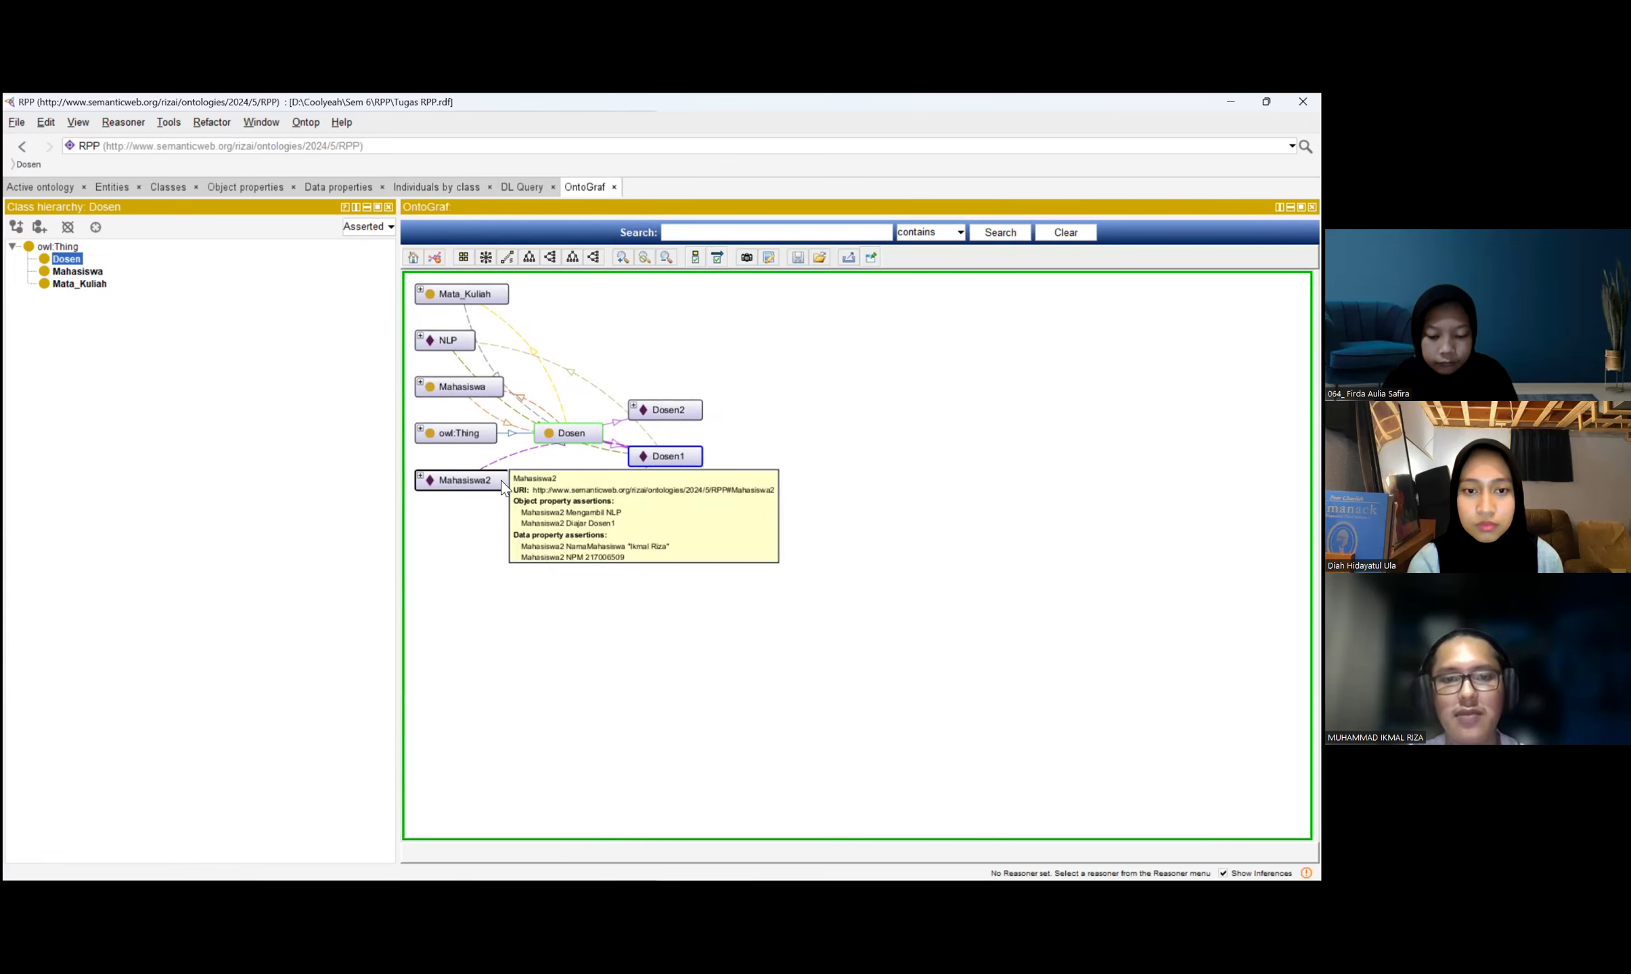
mouse_move(666, 472)
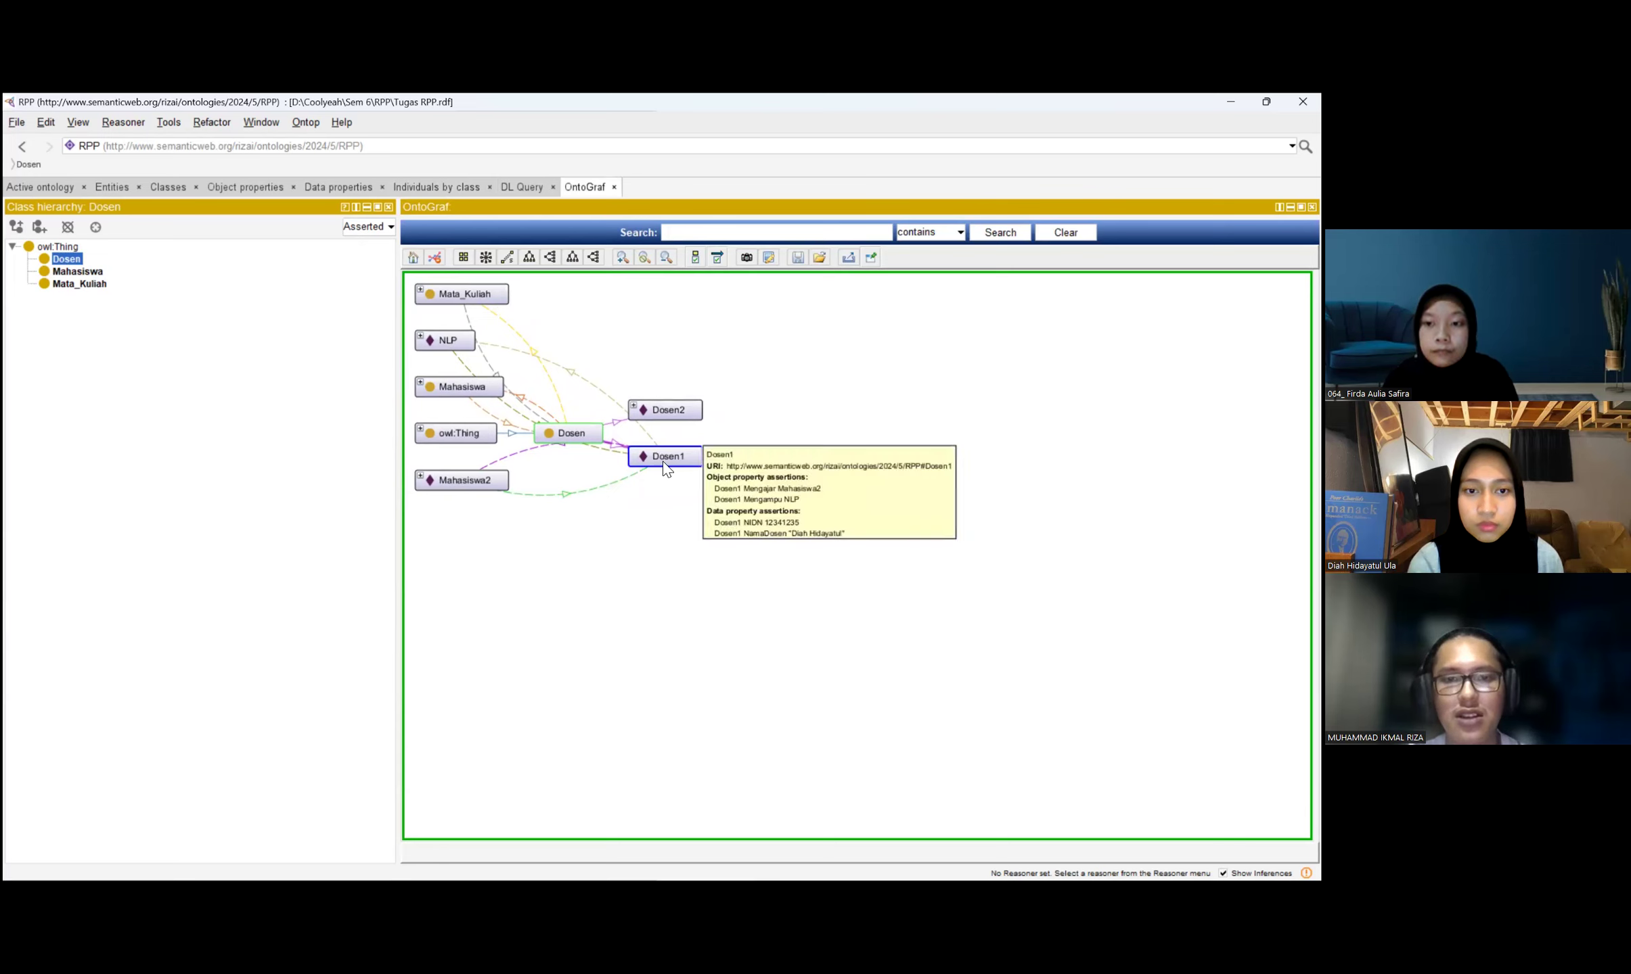
double_click(469, 480)
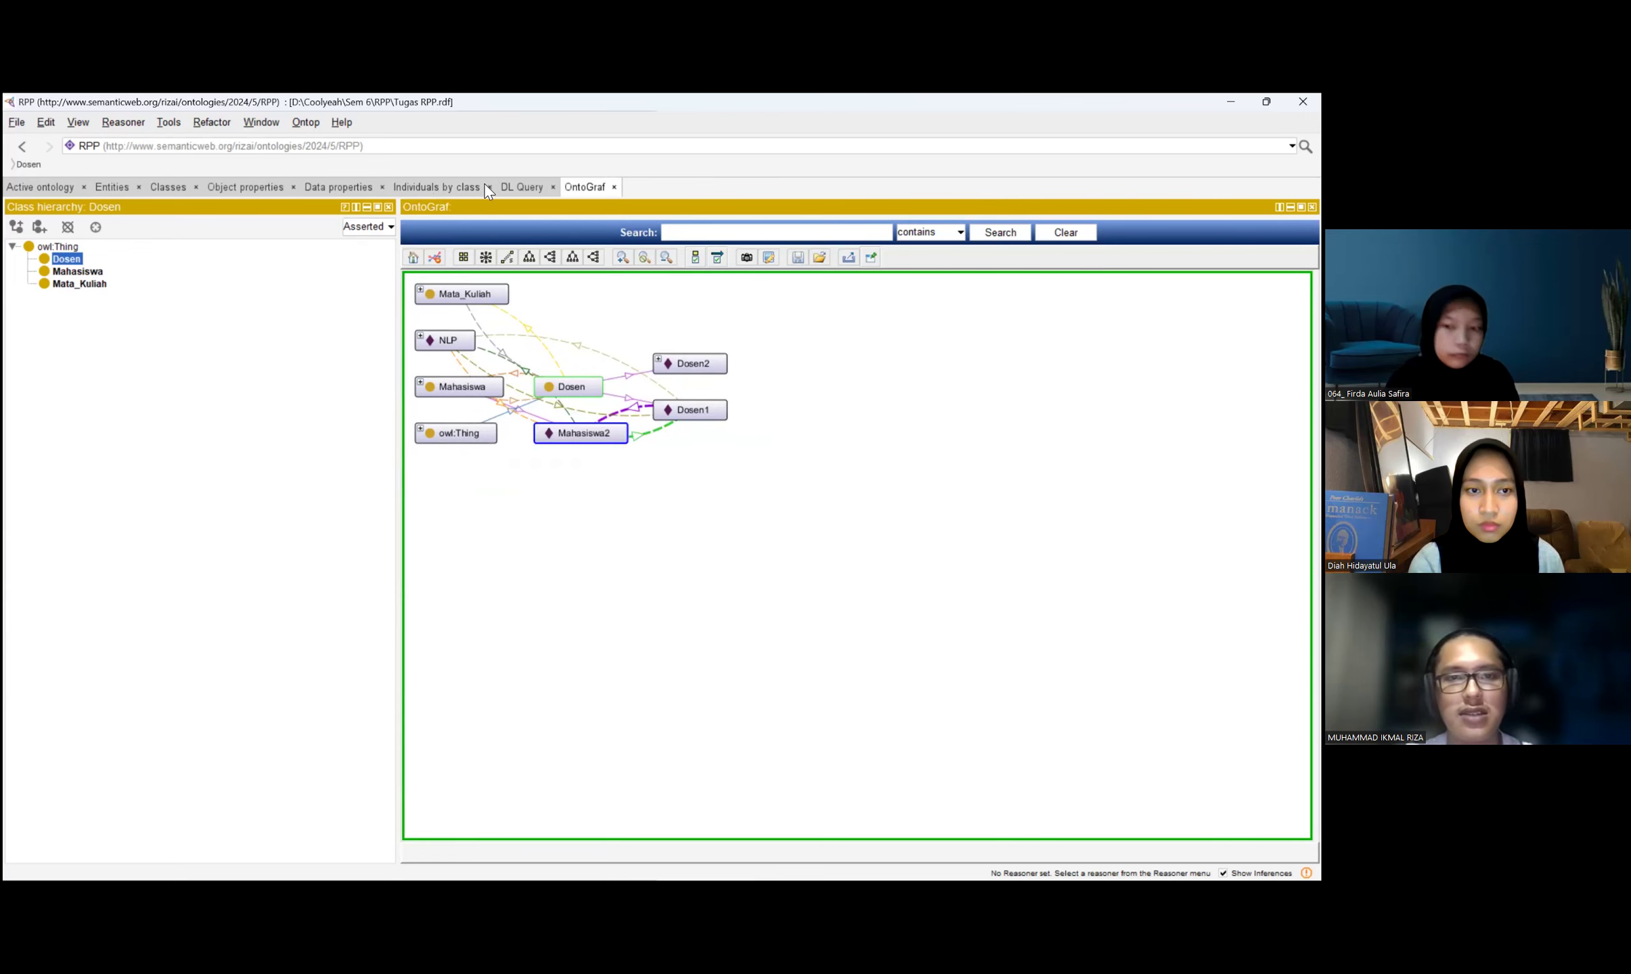
left_click(423, 182)
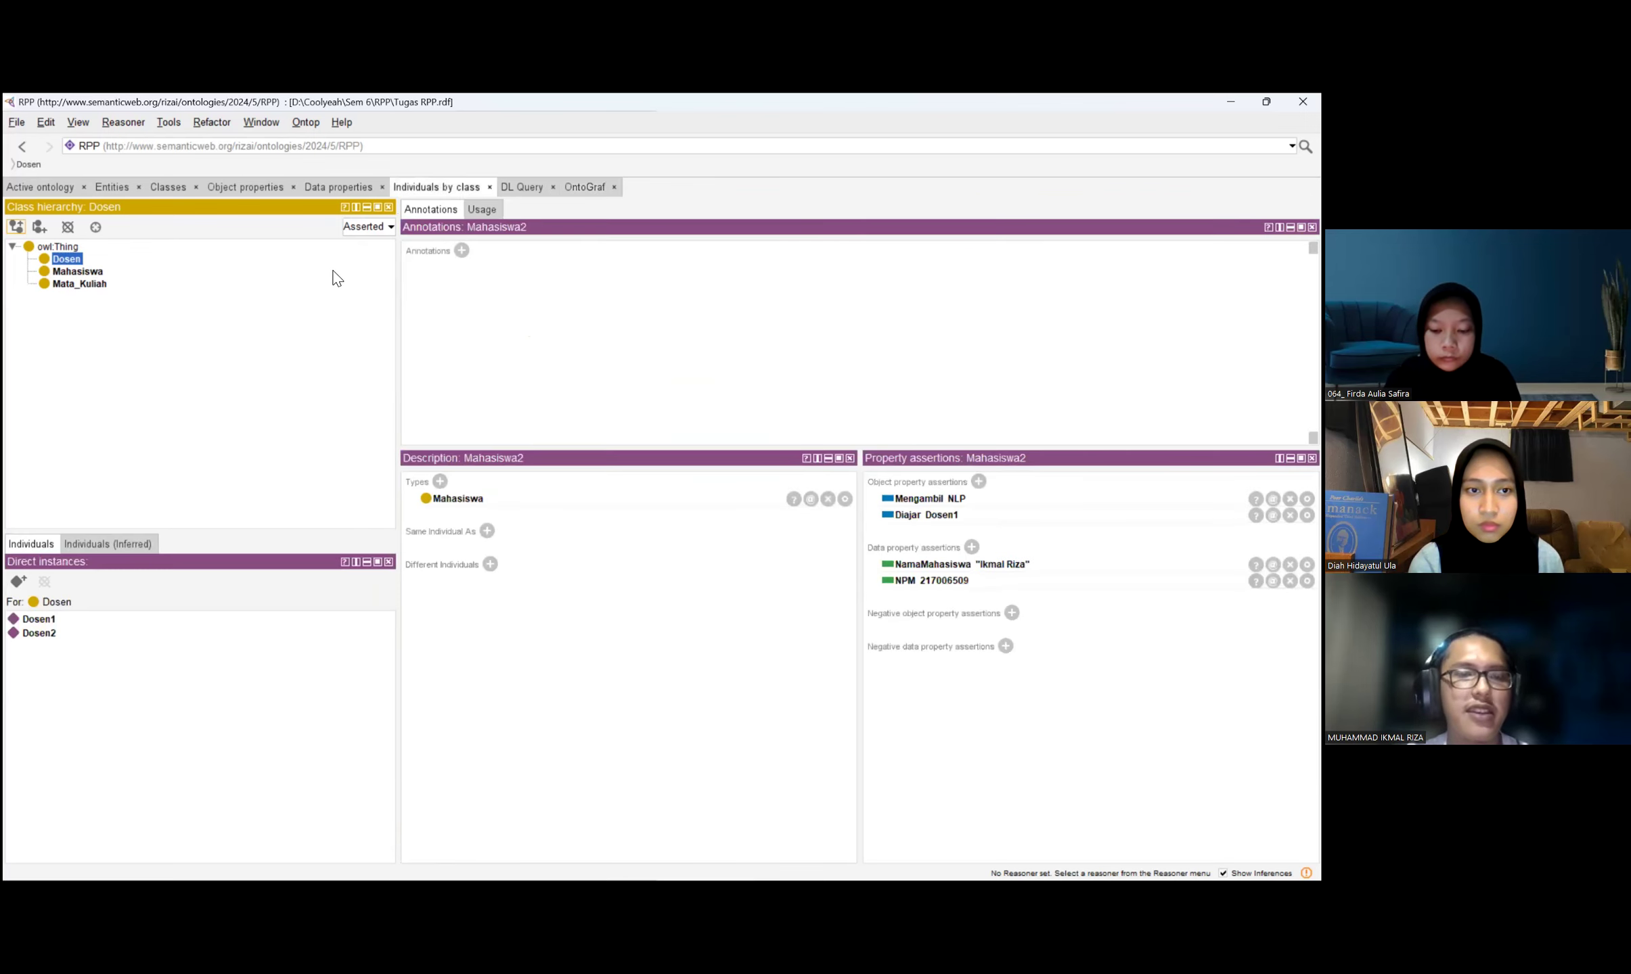
left_click(576, 186)
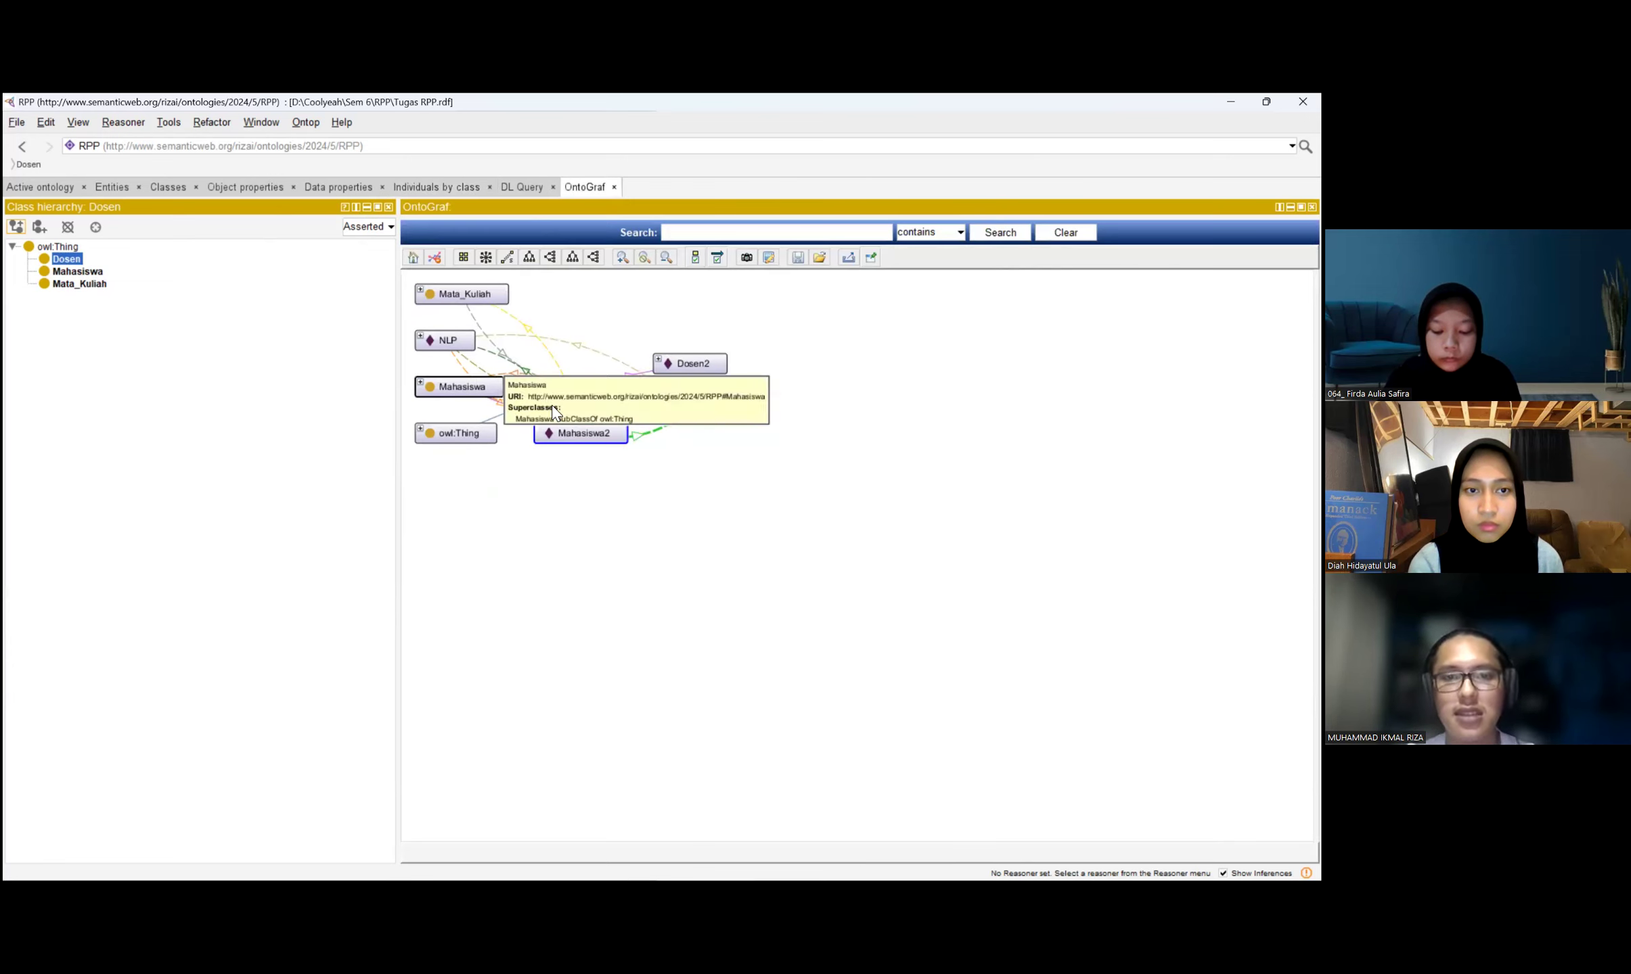
Restart the OntoGraf graph from owl:Thing and expand the Mata_Kuliah, Dosen and Mahasiswa classes to show their individuals.
left_click(441, 435)
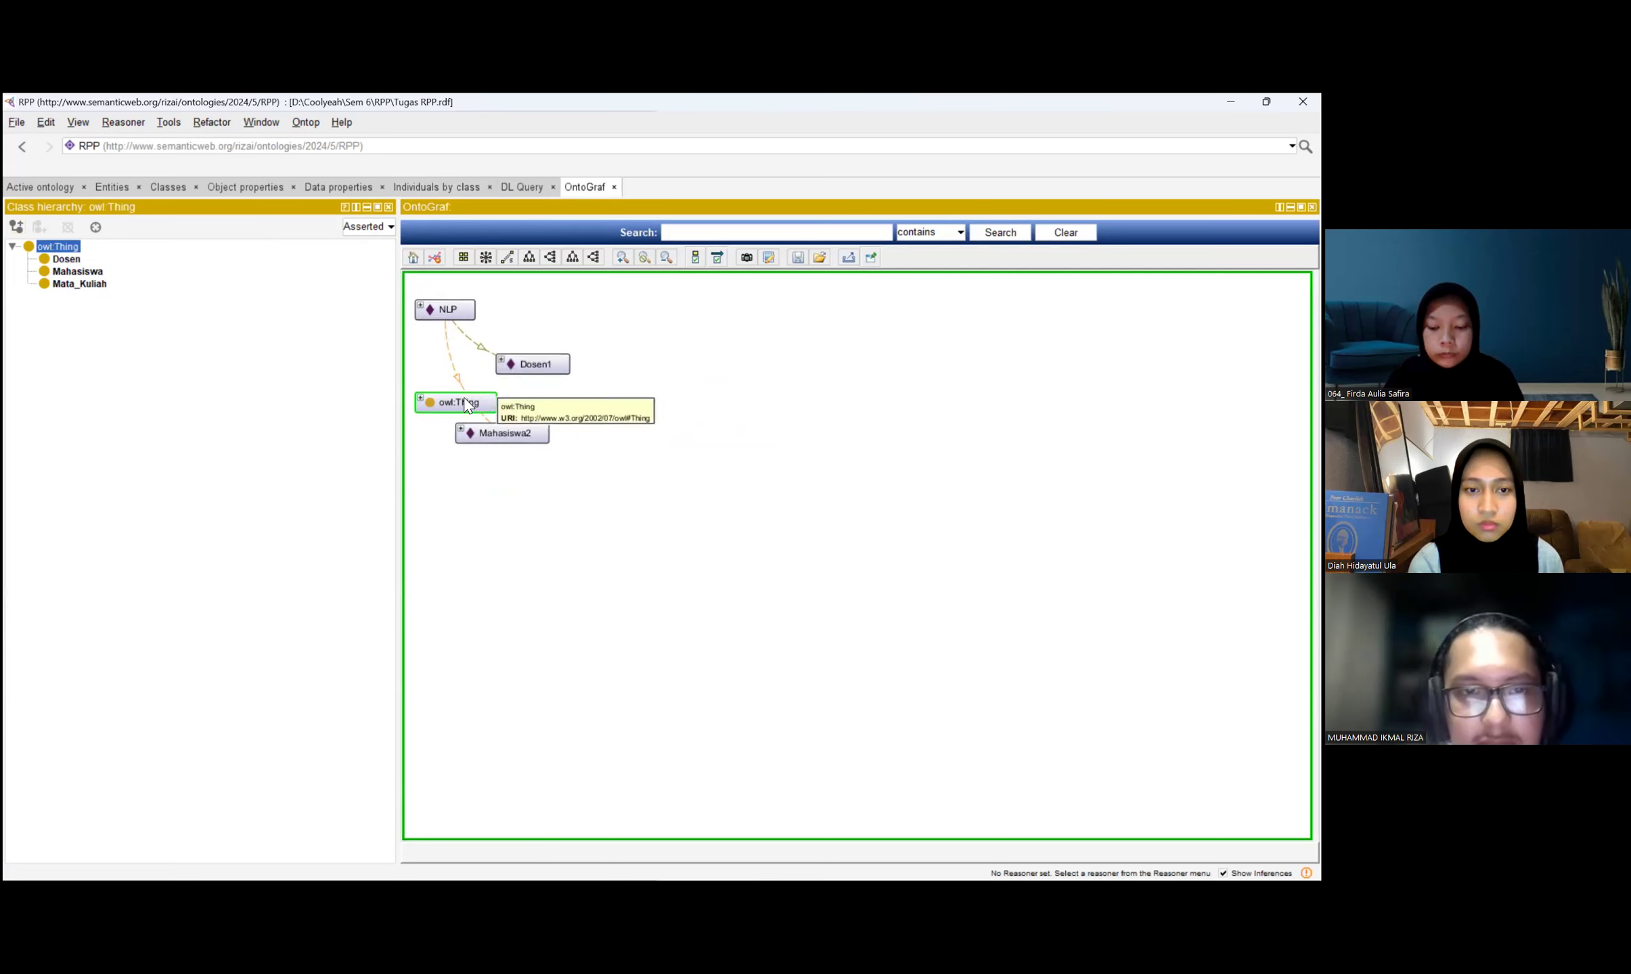
mouse_move(474, 338)
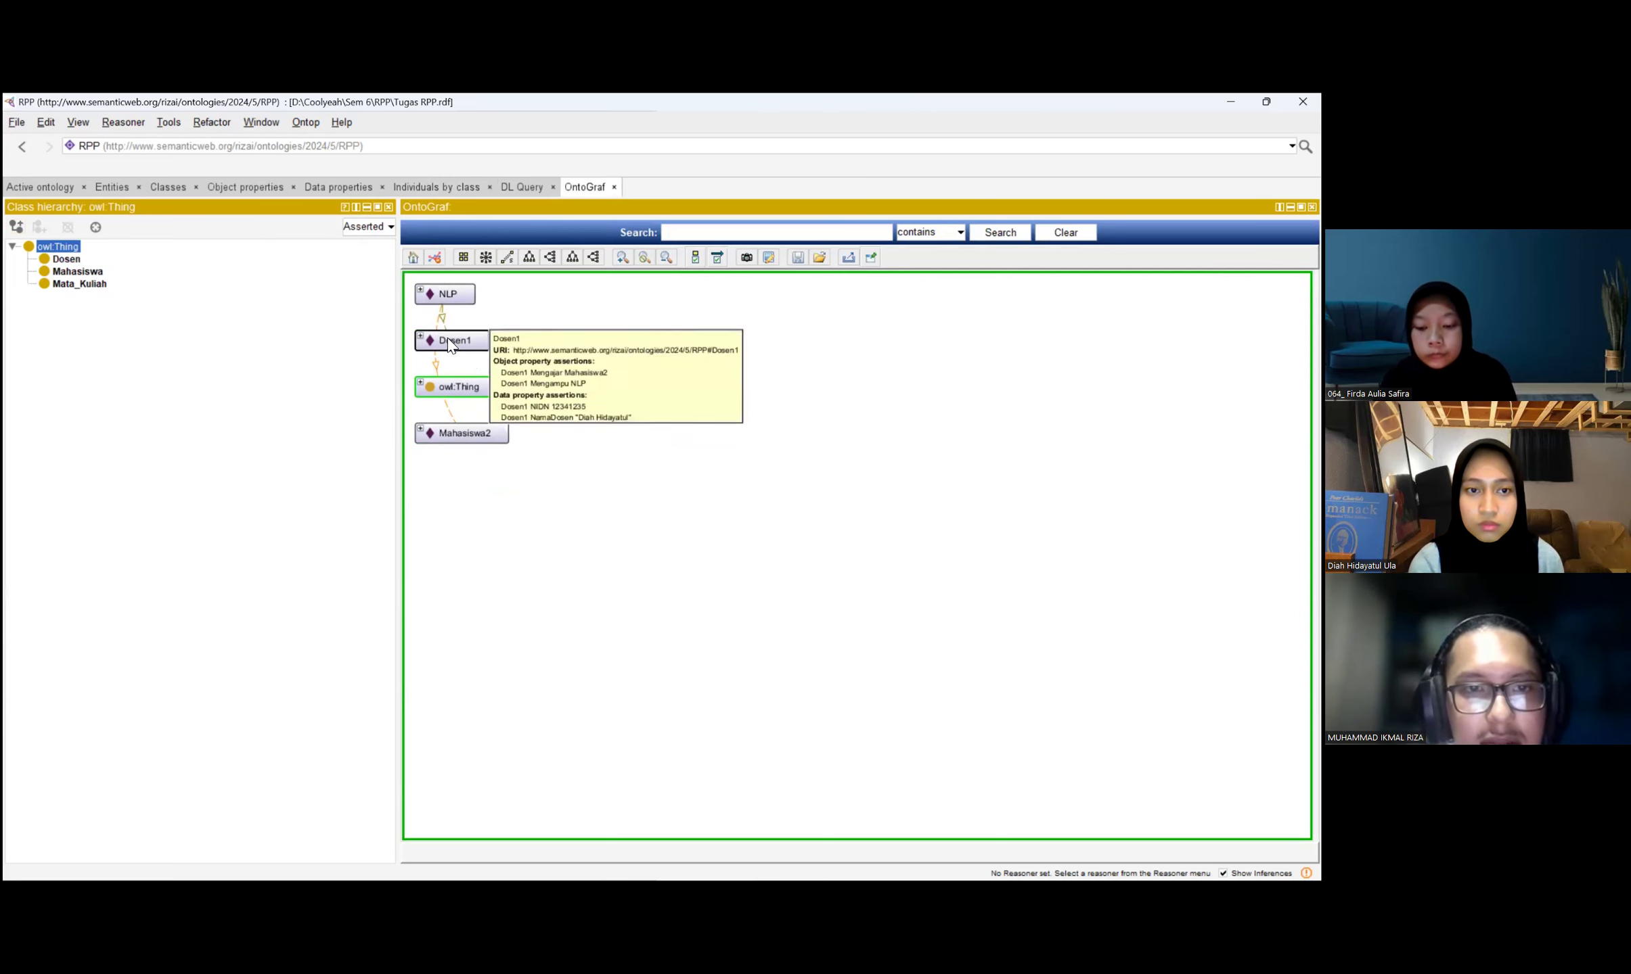
left_click_drag(475, 439, 801, 306)
left_click(589, 340)
left_click(575, 366)
left_click(579, 419)
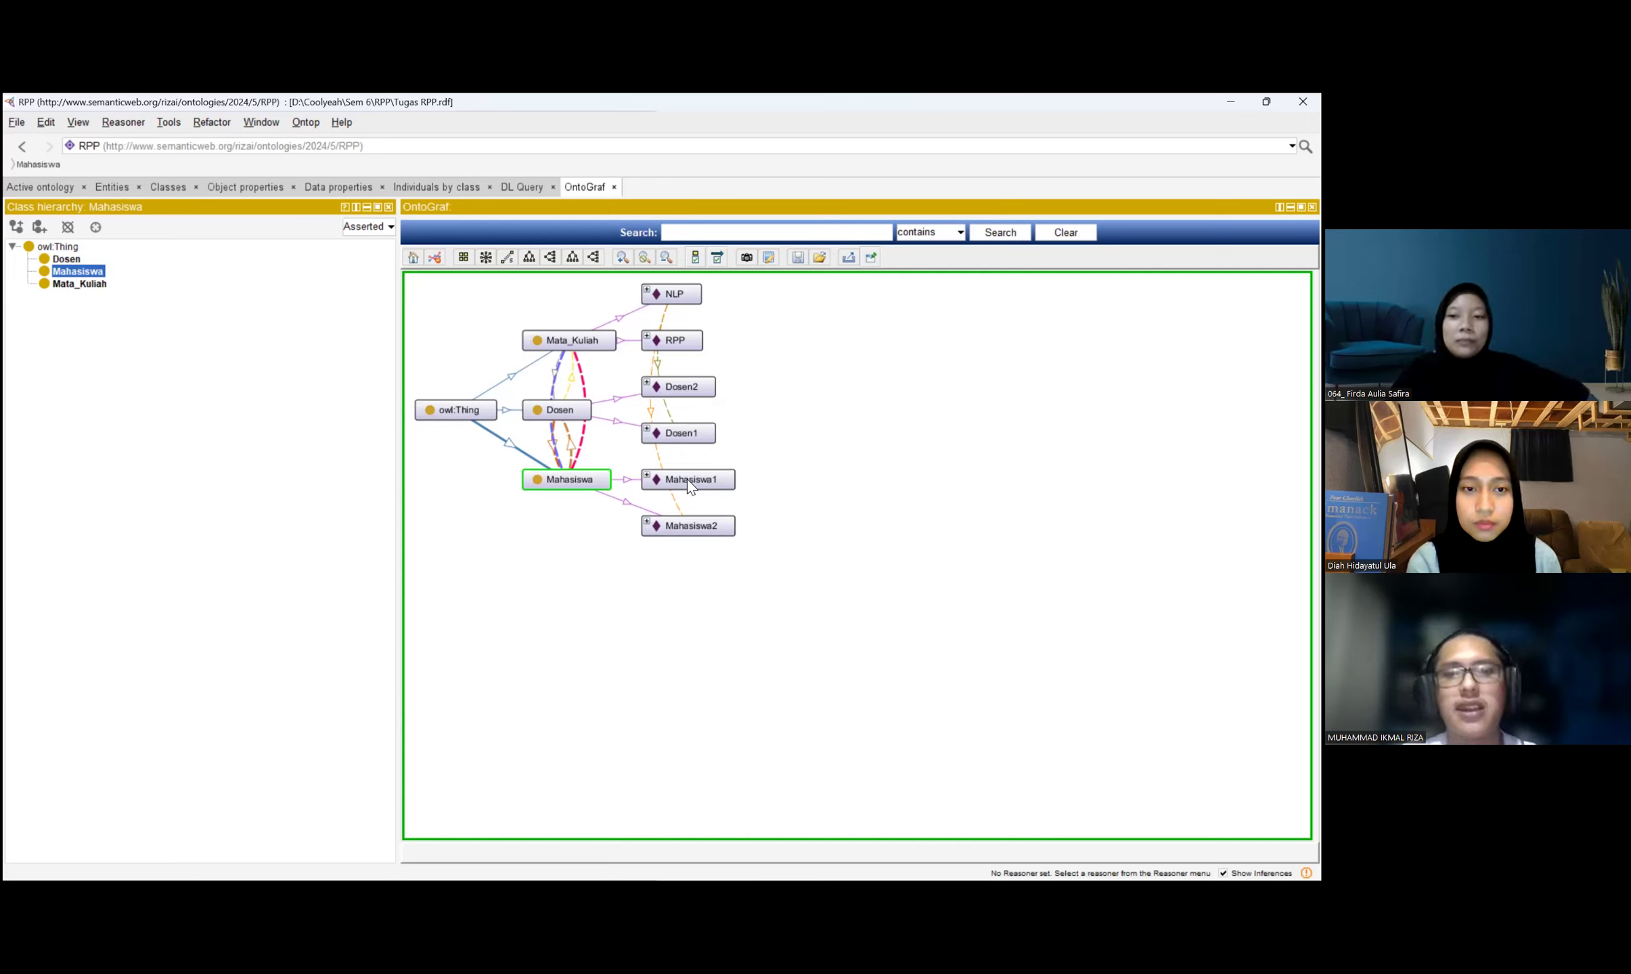
Pull the NLP and RPP individuals aside in the graph to trace their relations, and highlight the links of Mahasiswa1.
left_click_drag(687, 297, 899, 315)
left_click_drag(683, 347, 837, 363)
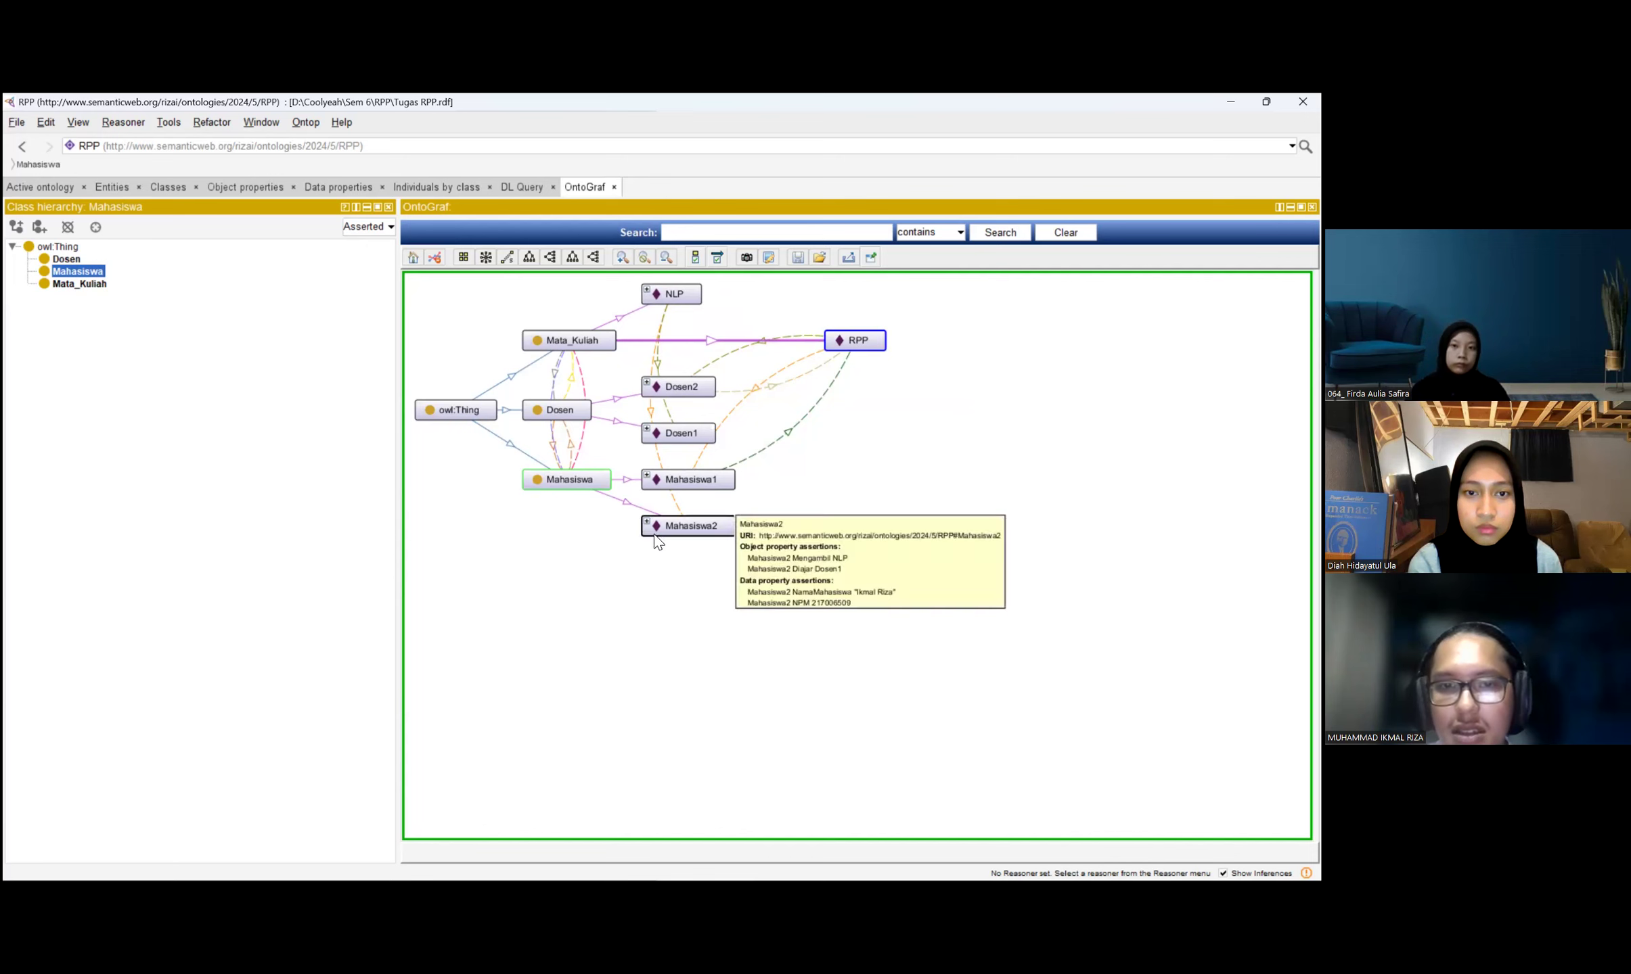
left_click(691, 490)
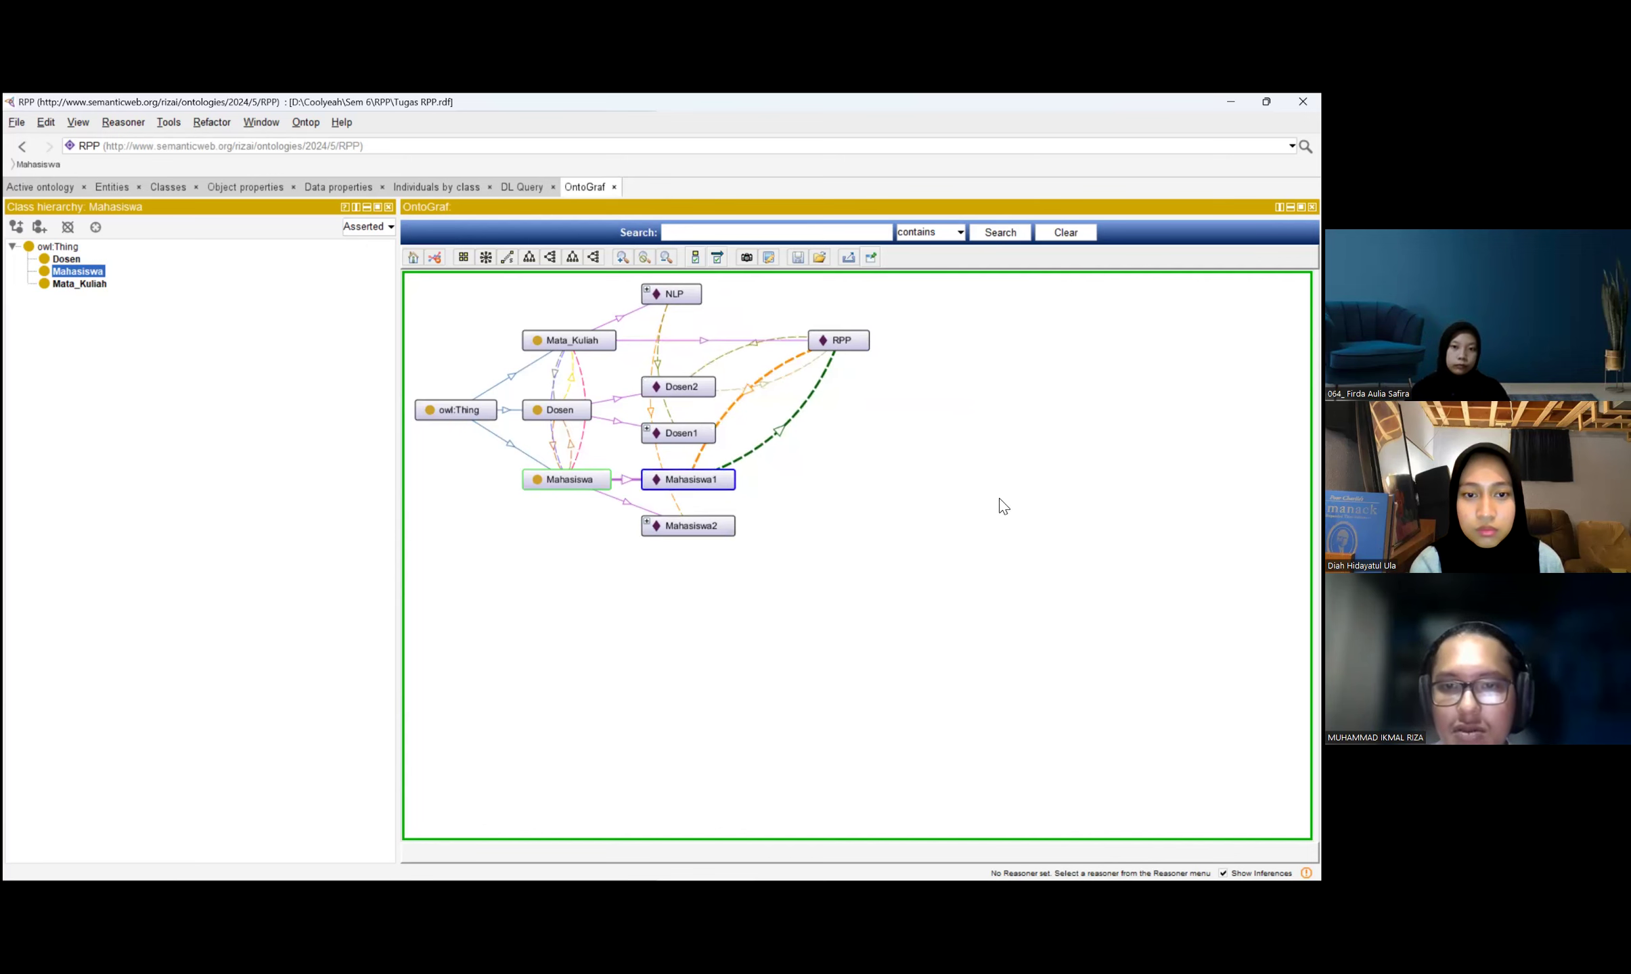
Expand Mahasiswa2 in the graph, pull it away from the other individuals to trace its relations, and move it back below Mahasiswa1.
left_click(697, 526)
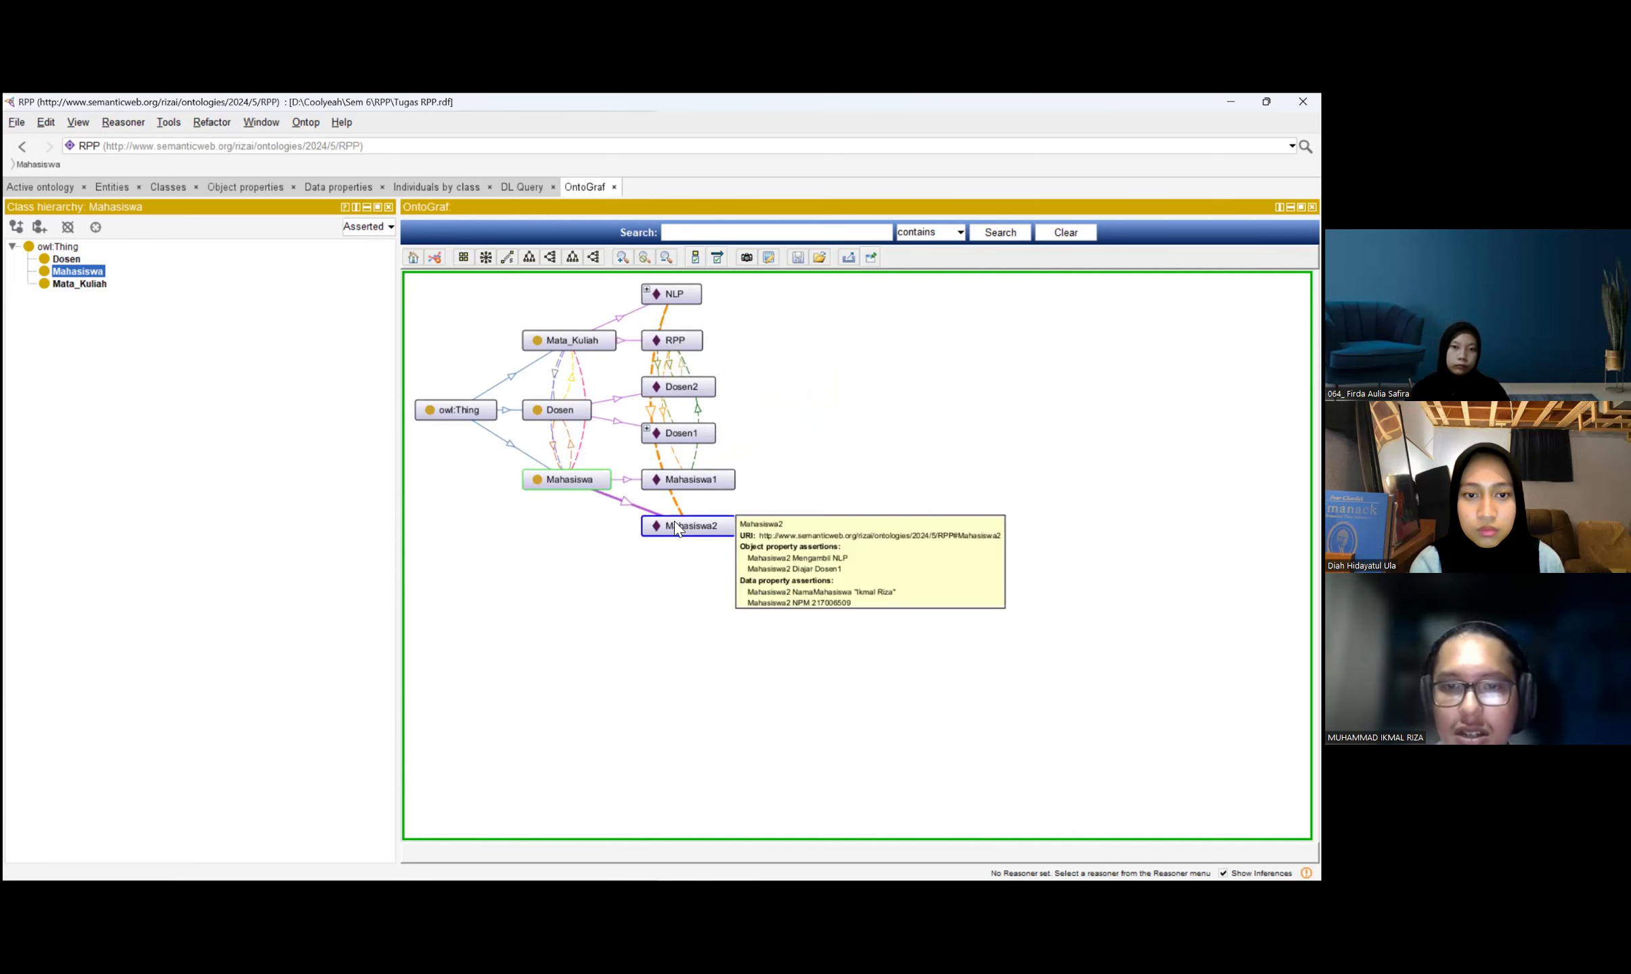
double_click(692, 530)
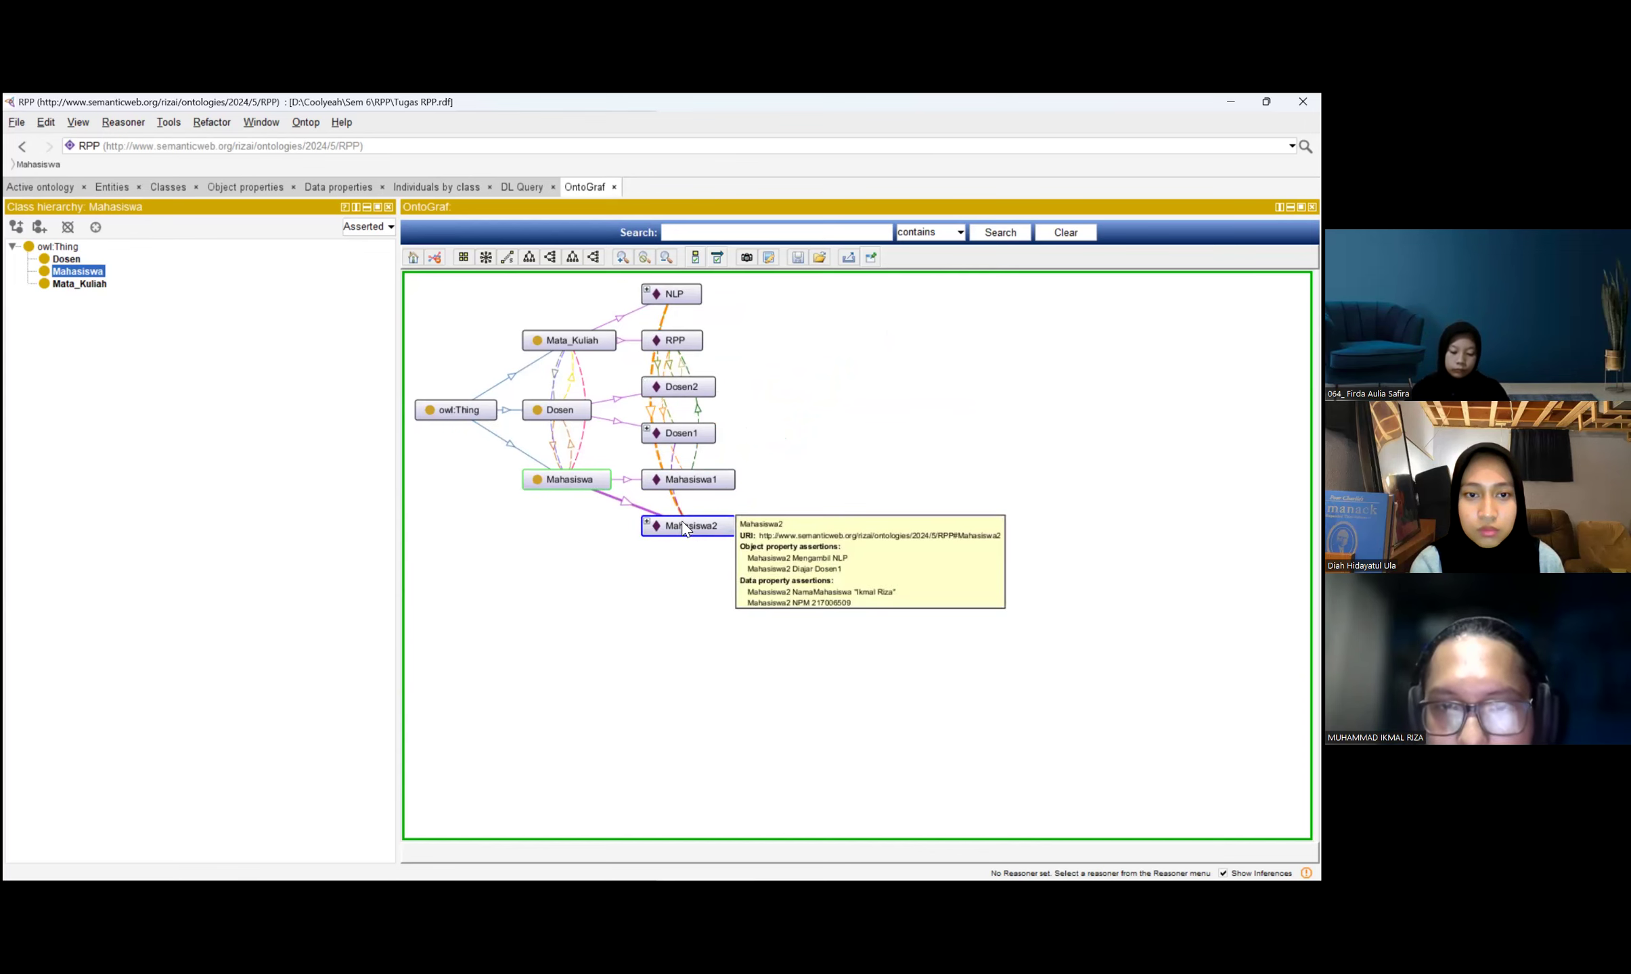
mouse_move(671, 486)
left_click_drag(680, 528, 984, 541)
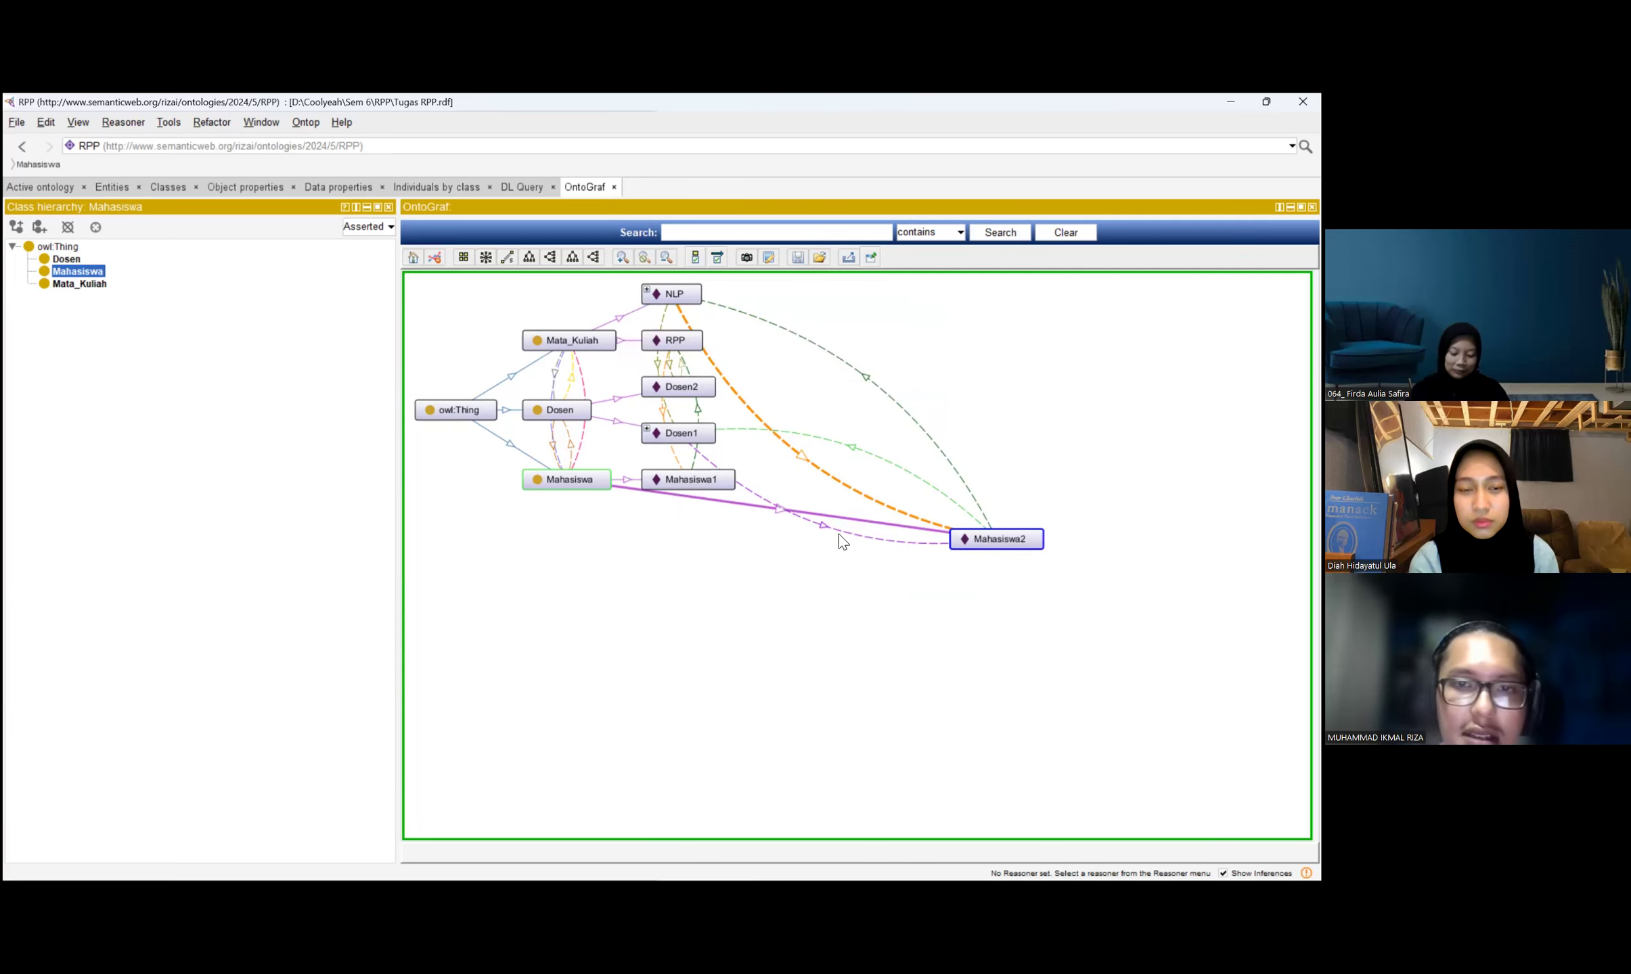
left_click_drag(974, 542, 685, 539)
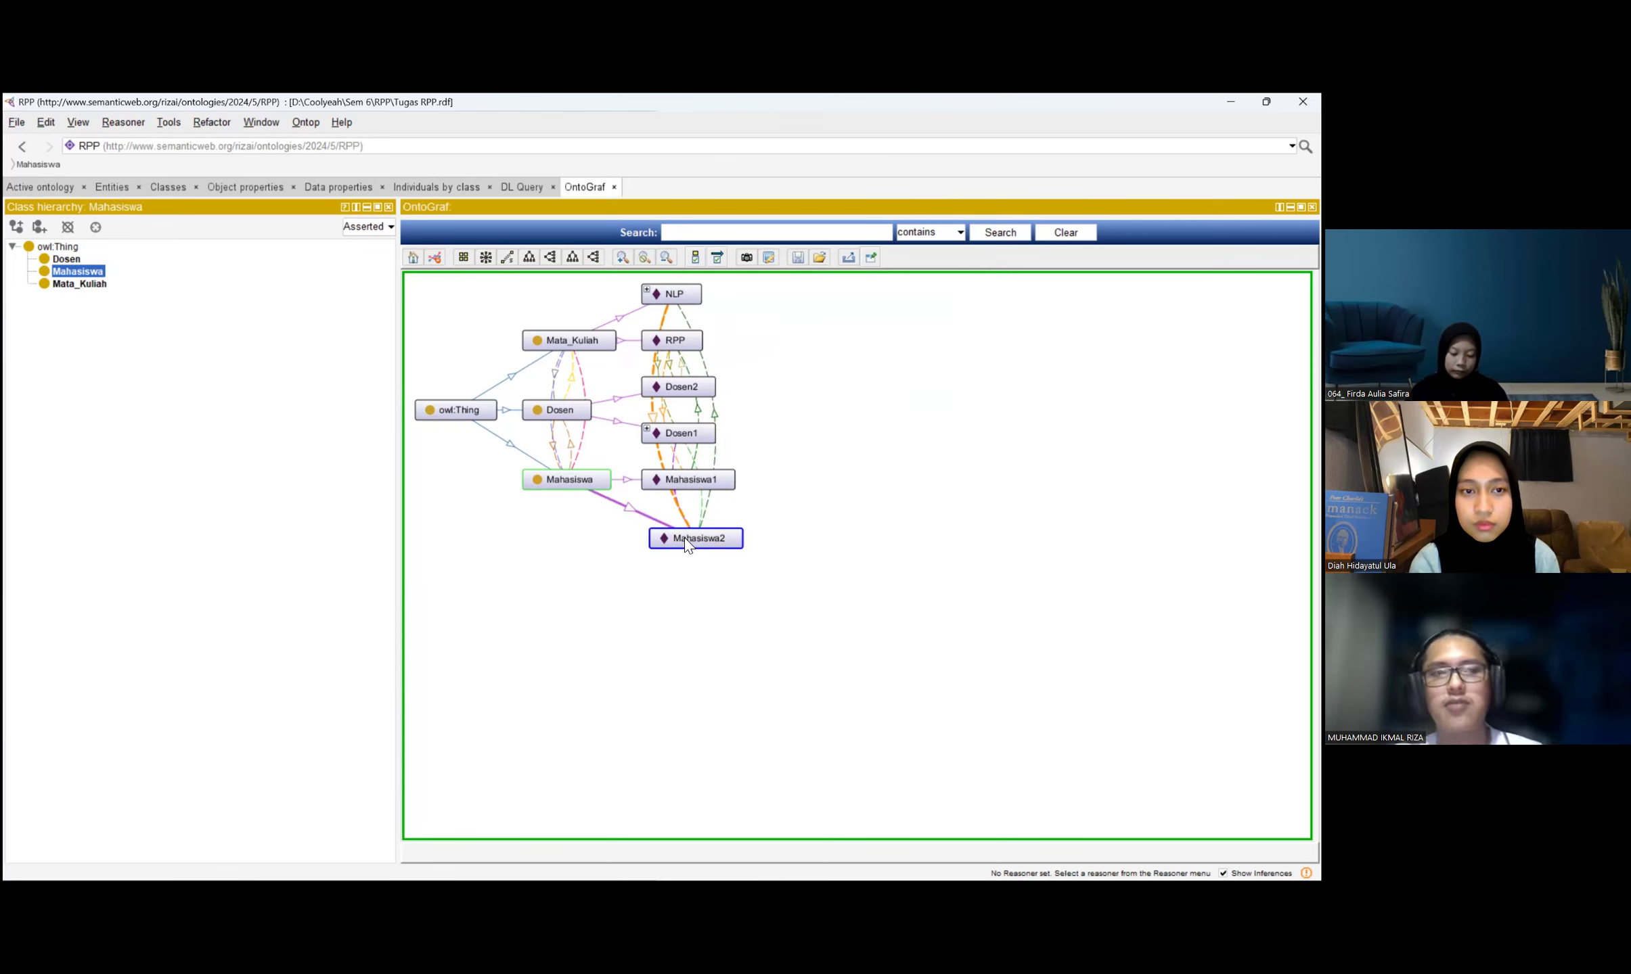